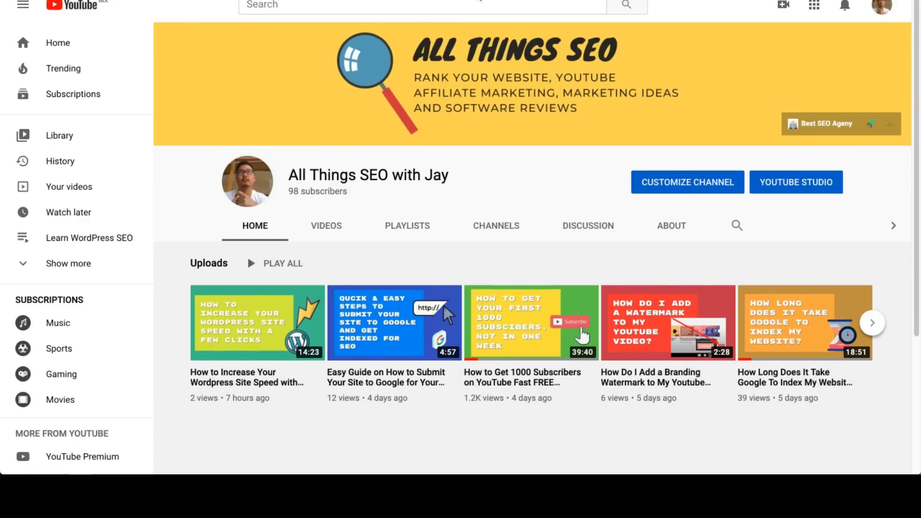
# Step: Search YouTube for the branding watermark question copied from the Google search box
pyautogui.click(407, 10)
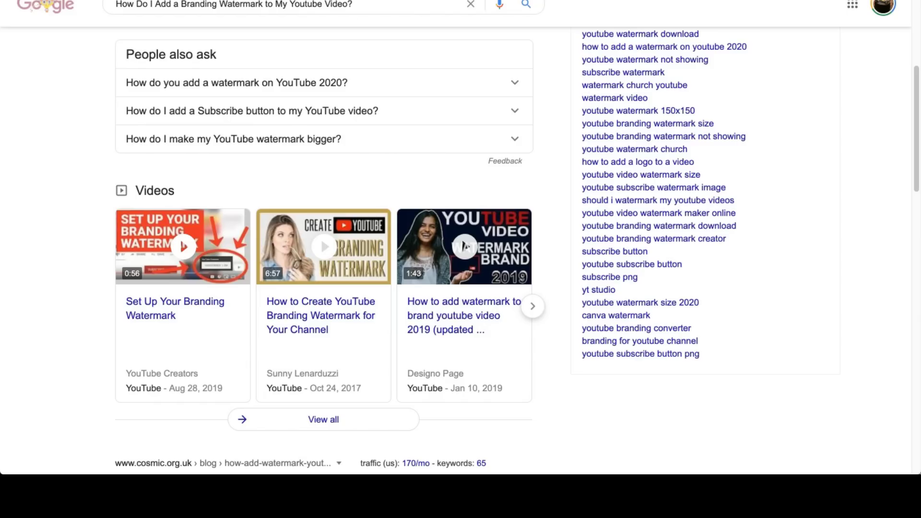
pyautogui.moveTo(365, 6); pyautogui.dragTo(27, 13)
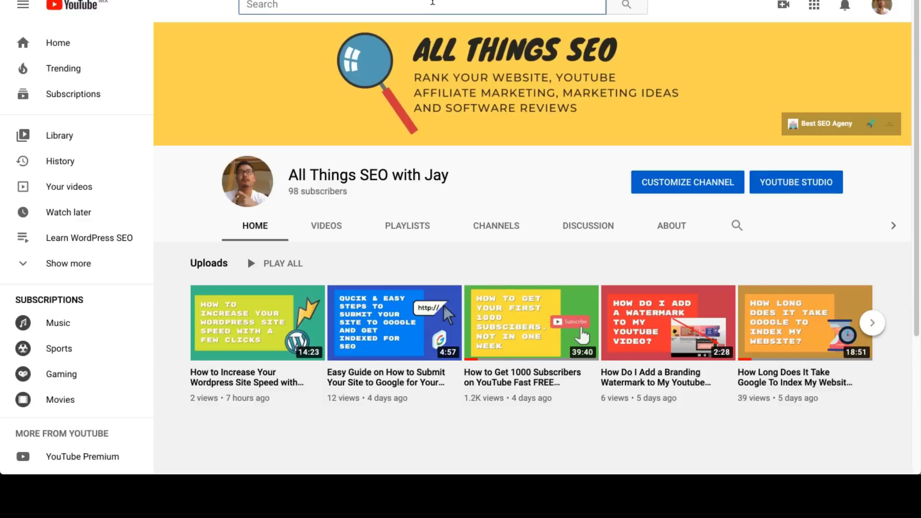
pyautogui.write('How Do I Add a Branding Watermark to My Youtube Video?')
pyautogui.press('Return')
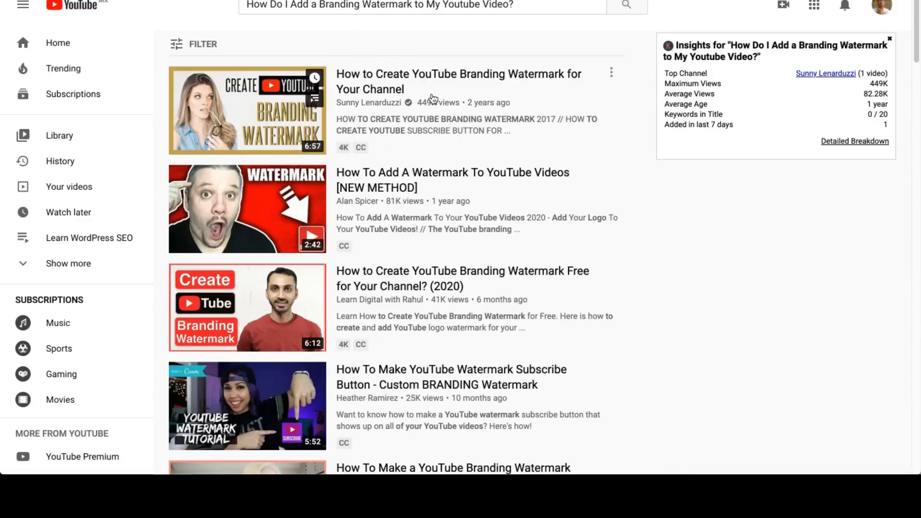
# Step: Browse YouTube's results for the branding watermark question
pyautogui.moveTo(405, 187)
pyautogui.scroll(-1, 408, 187)
pyautogui.scroll(1, 413, 183)
pyautogui.moveTo(477, 152)
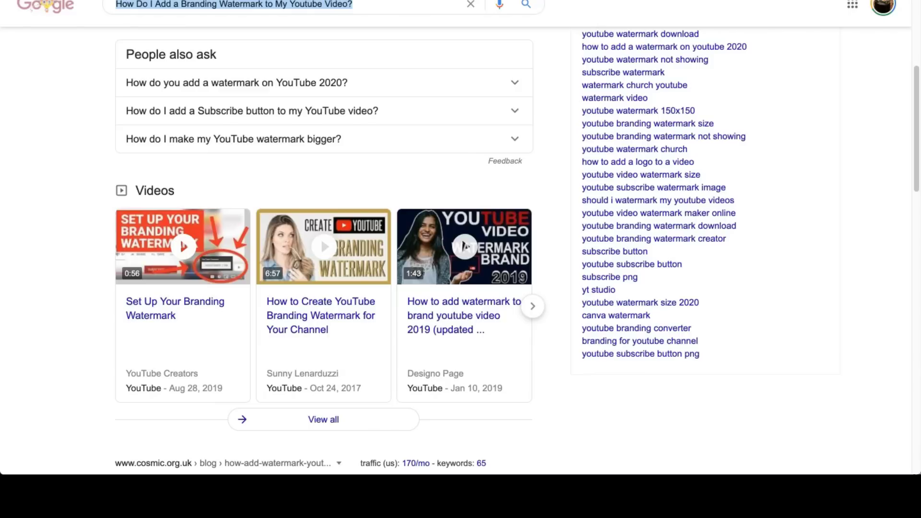
pyautogui.scroll(5, 269, 100)
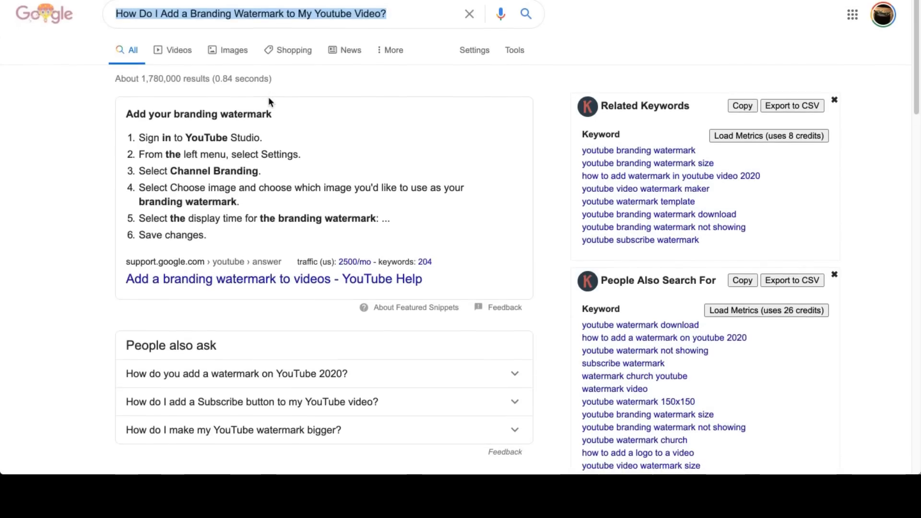
# Step: Scroll through Google's watermark results down to the blog article answering the question
pyautogui.click(92, 155)
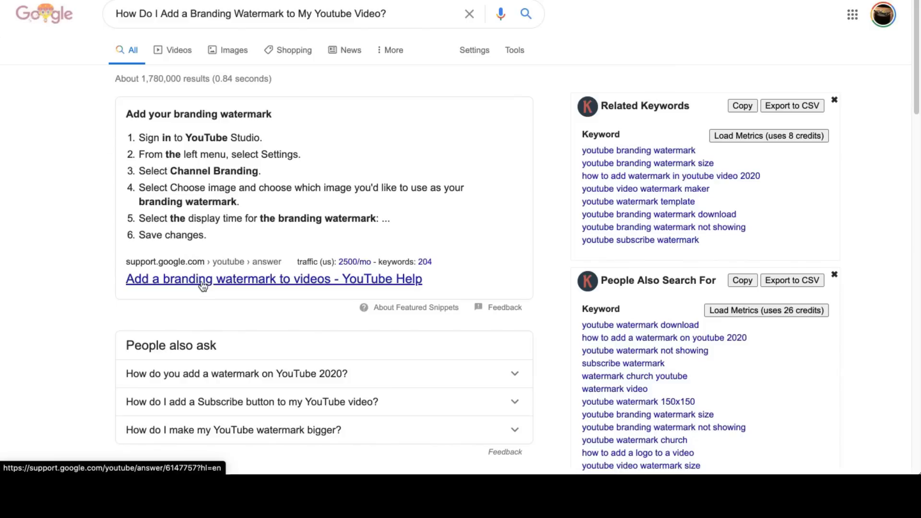
pyautogui.moveTo(146, 124); pyautogui.dragTo(238, 202)
pyautogui.scroll(-6, 268, 209)
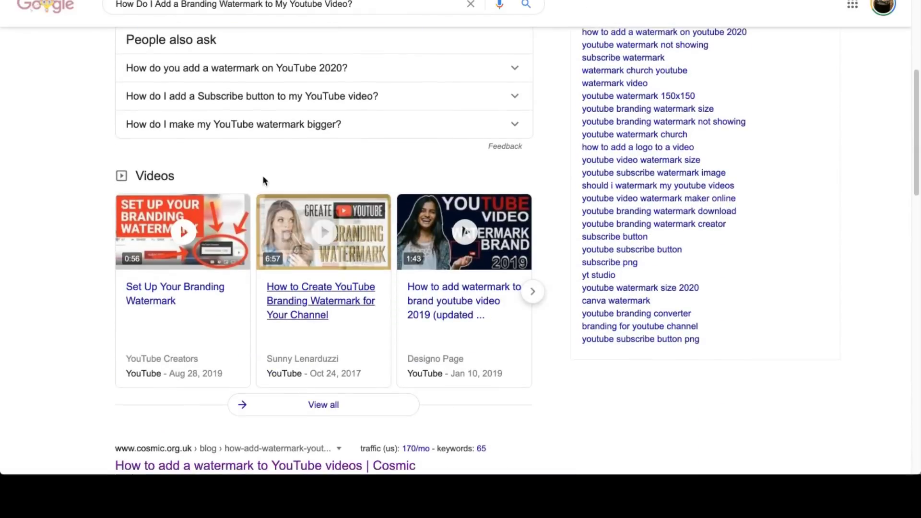
pyautogui.moveTo(156, 205)
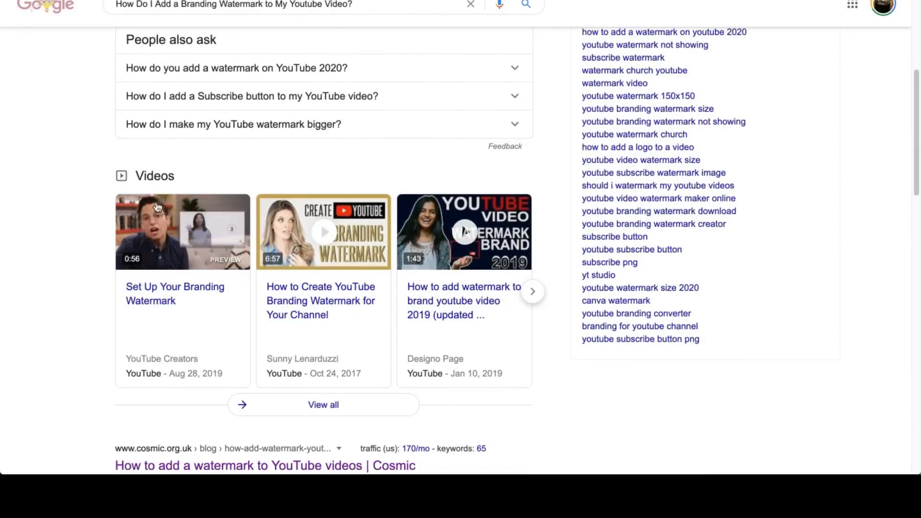
pyautogui.scroll(-4, 415, 269)
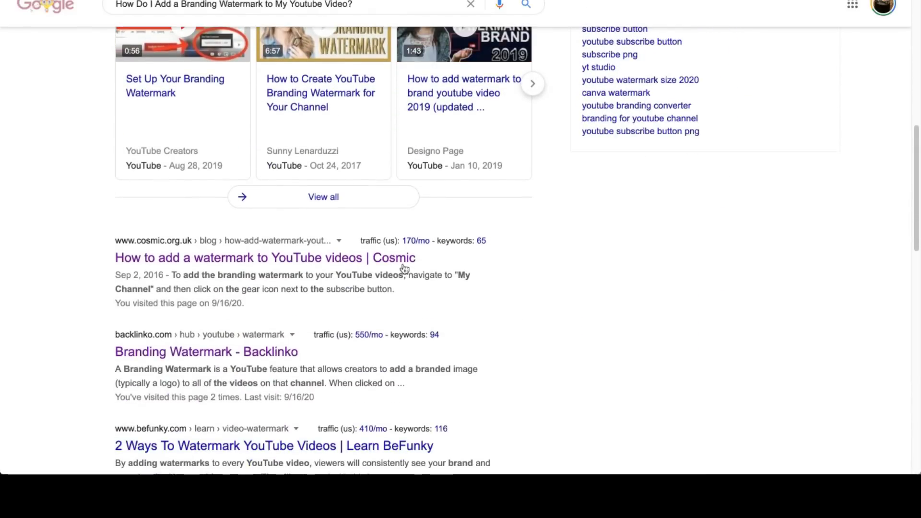
pyautogui.scroll(-2, 359, 263)
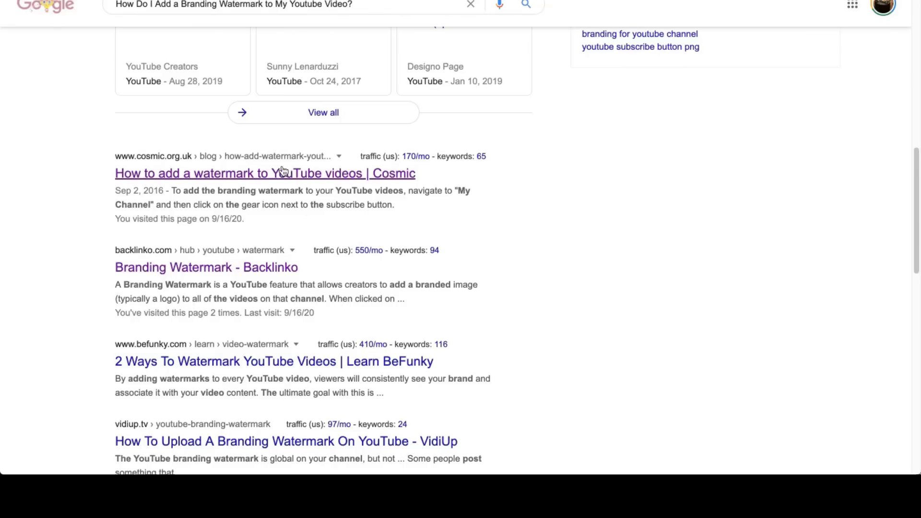
pyautogui.scroll(-1, 291, 234)
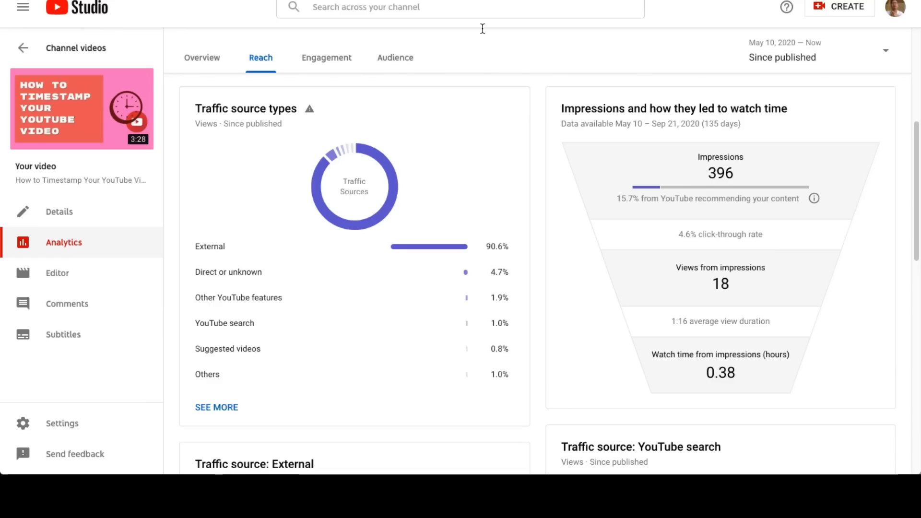
# Step: Review the timestamp video's traffic source types, where External makes up 90.6%
pyautogui.scroll(-1, 288, 177)
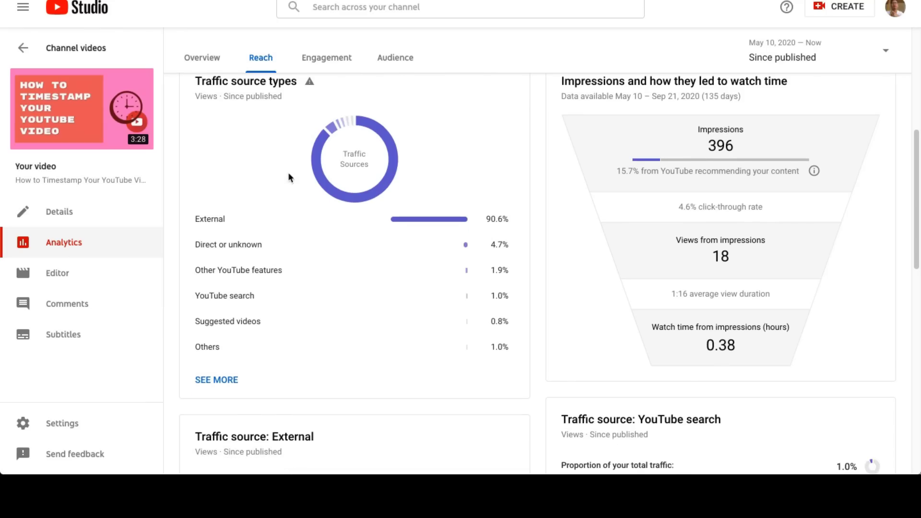
pyautogui.scroll(1, 288, 177)
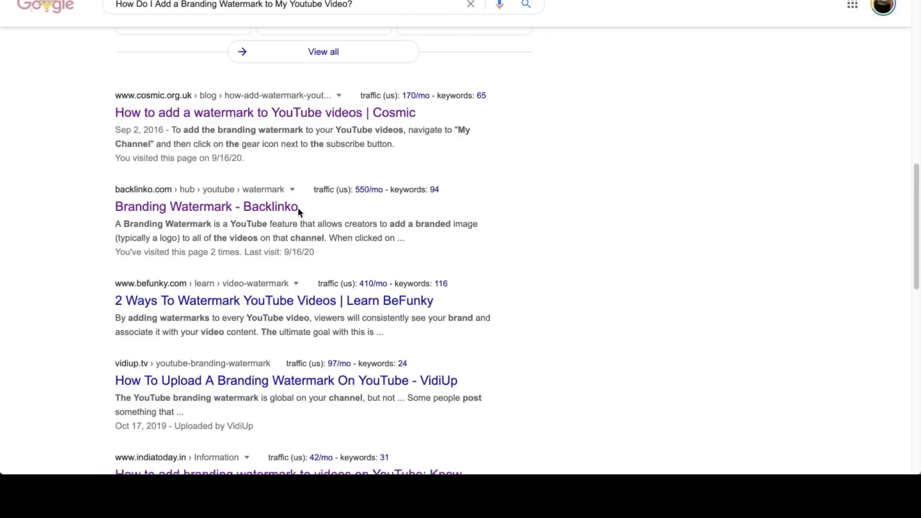
pyautogui.scroll(1, 297, 208)
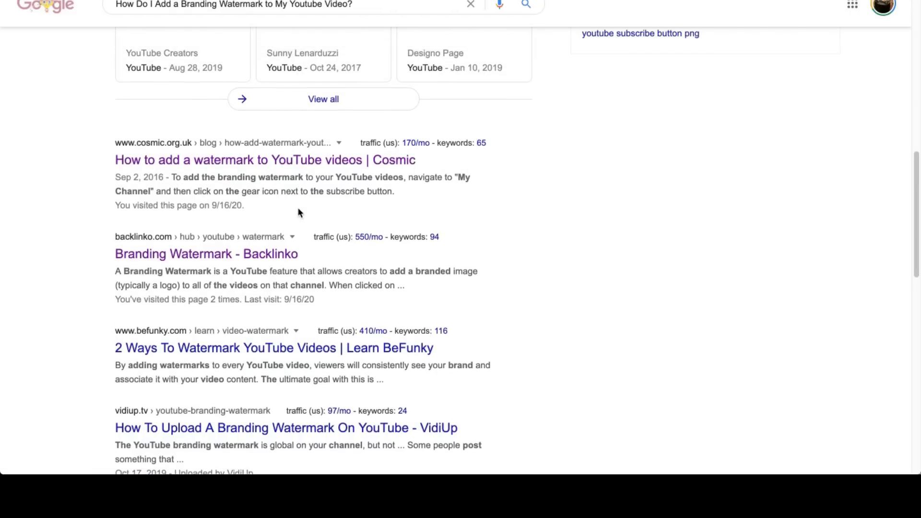
pyautogui.scroll(1, 298, 212)
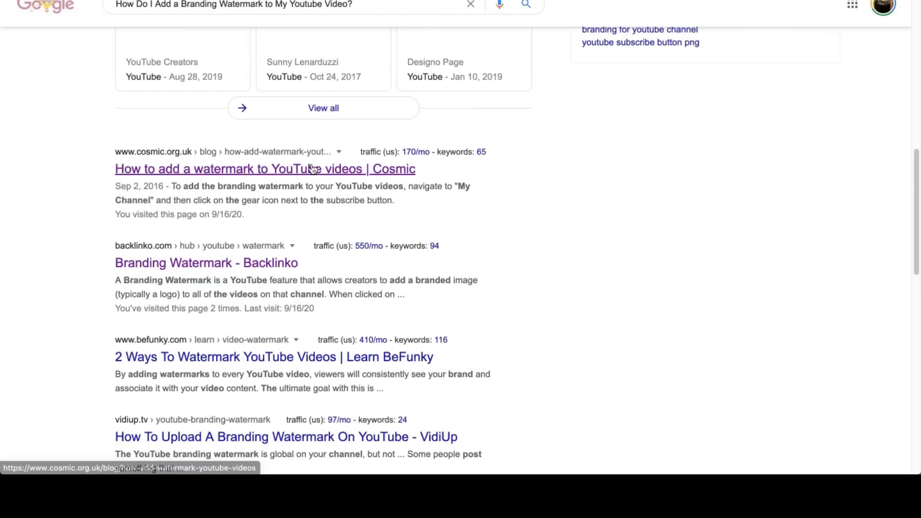
pyautogui.scroll(6, 305, 192)
pyautogui.scroll(2, 313, 169)
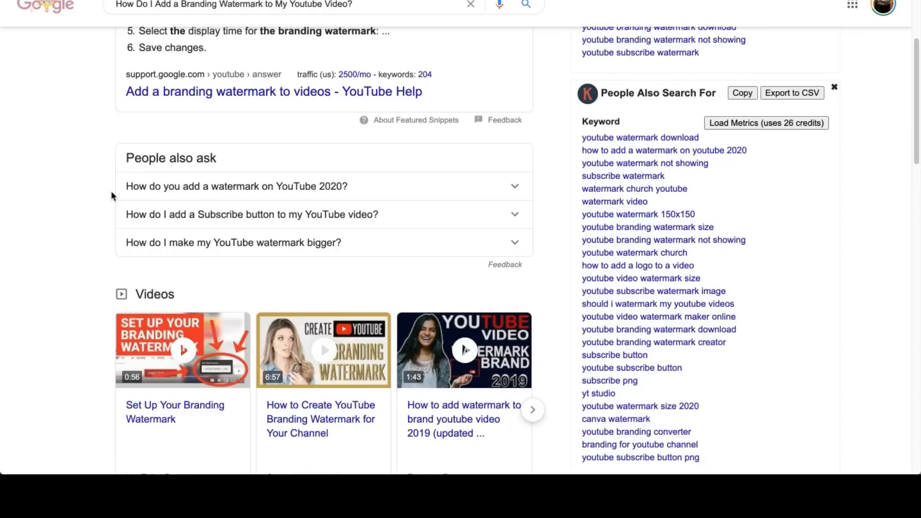
pyautogui.scroll(2, 111, 192)
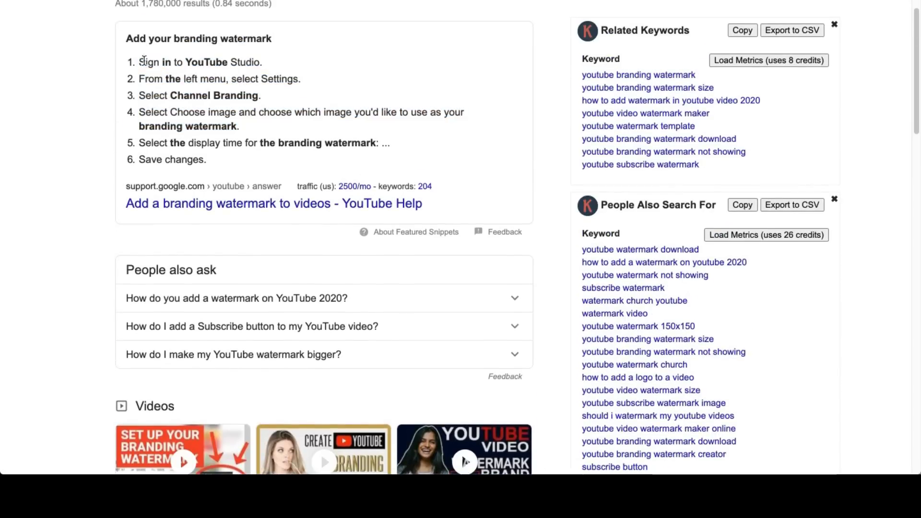
pyautogui.moveTo(166, 72); pyautogui.dragTo(257, 152)
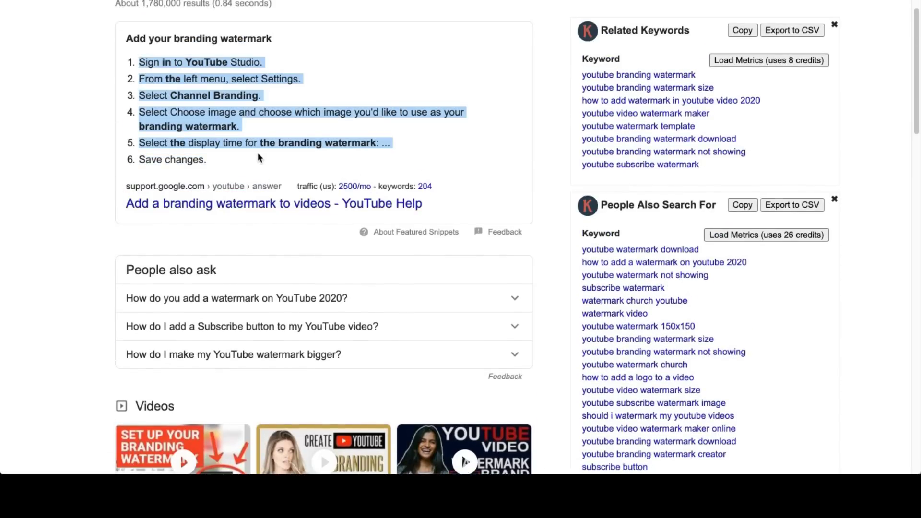
pyautogui.click(253, 162)
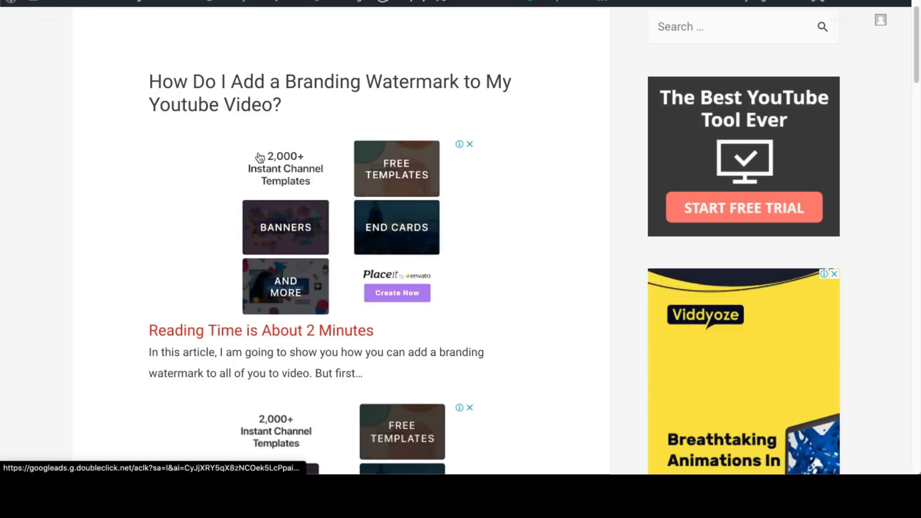
# Step: Scroll through the branding watermark article from its introduction to the 'and click save' paragraph
pyautogui.scroll(-1, 183, 180)
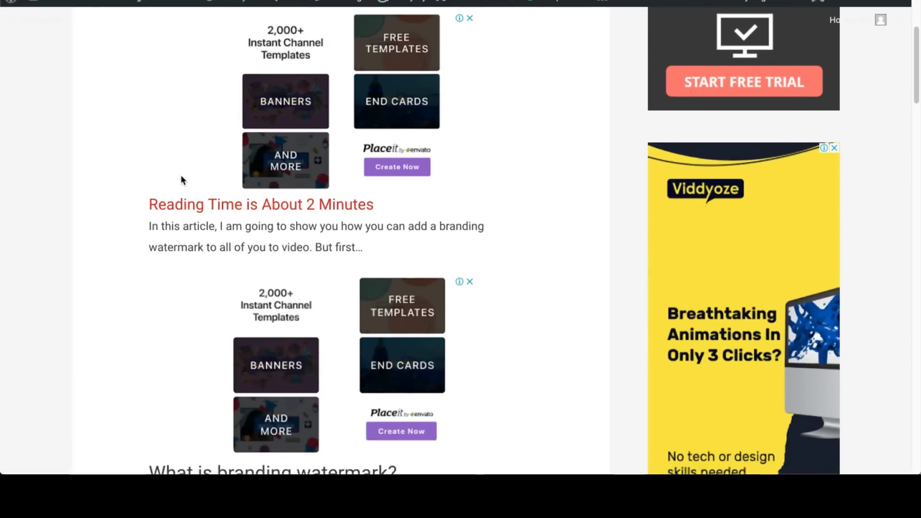
pyautogui.scroll(-5, 181, 180)
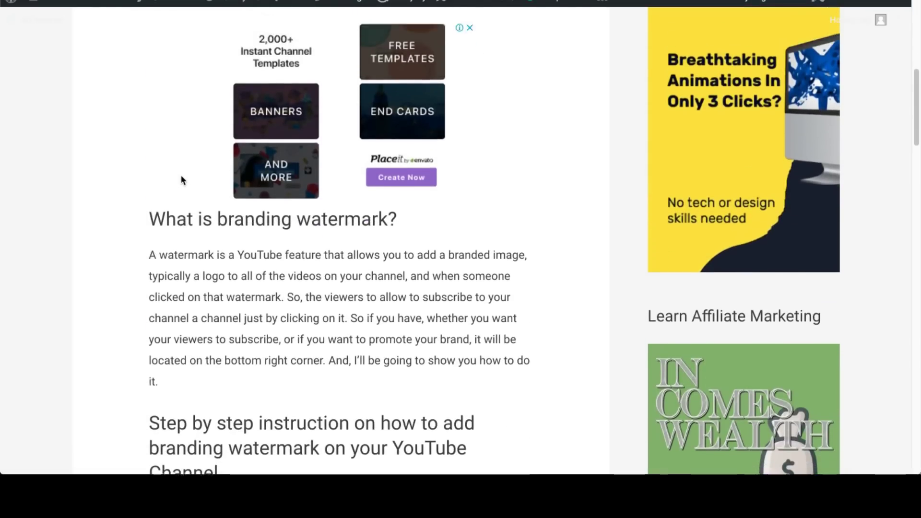
pyautogui.scroll(5, 182, 179)
pyautogui.scroll(-12, 182, 179)
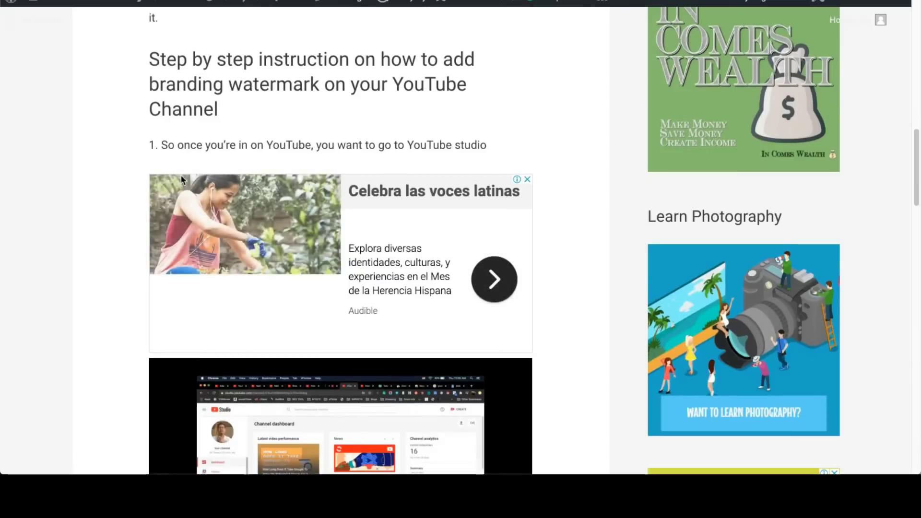
pyautogui.scroll(3, 181, 178)
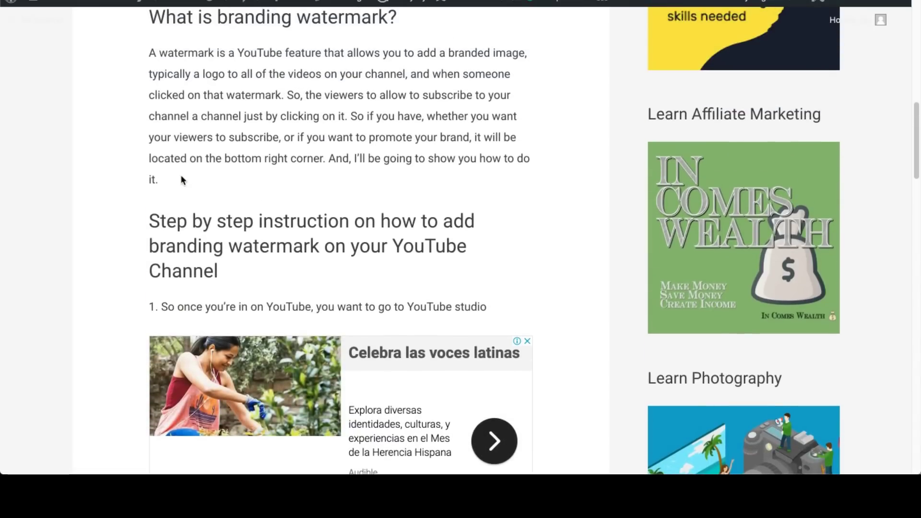
pyautogui.scroll(-12, 181, 179)
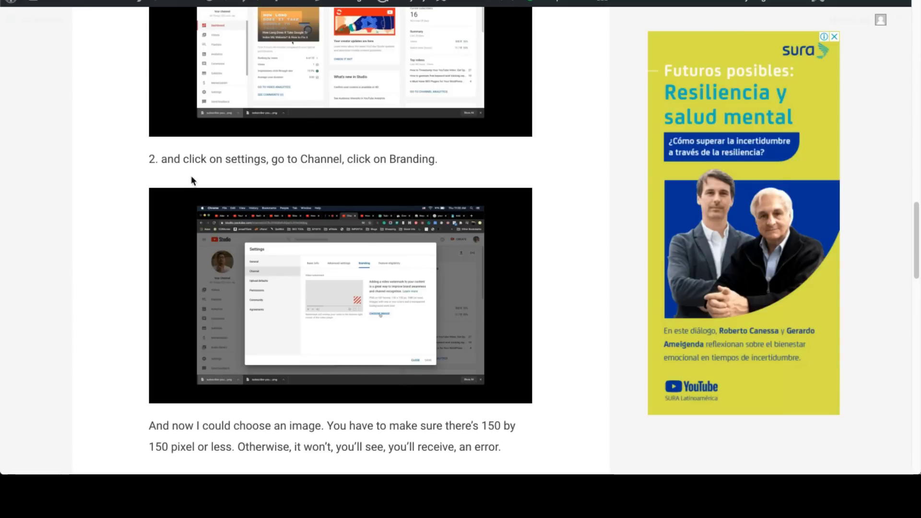
pyautogui.scroll(-5, 191, 176)
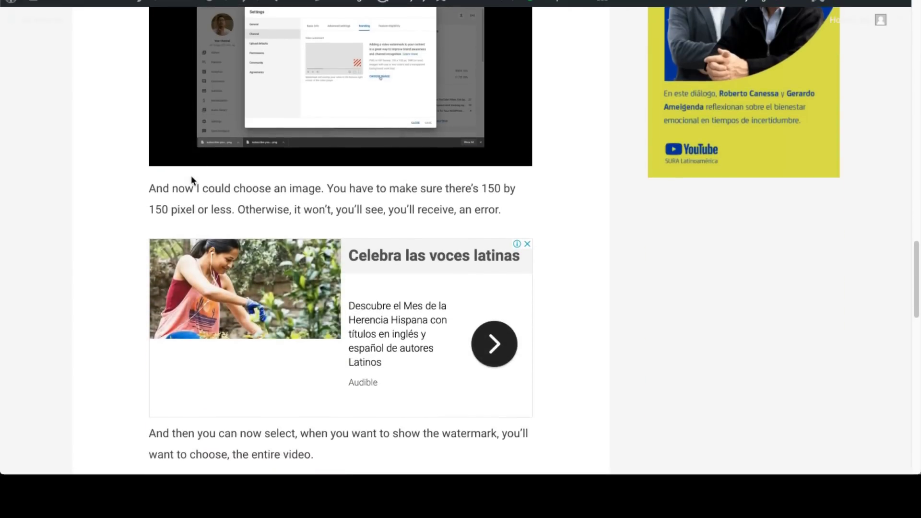
pyautogui.scroll(-1, 192, 179)
pyautogui.scroll(-1, 101, 208)
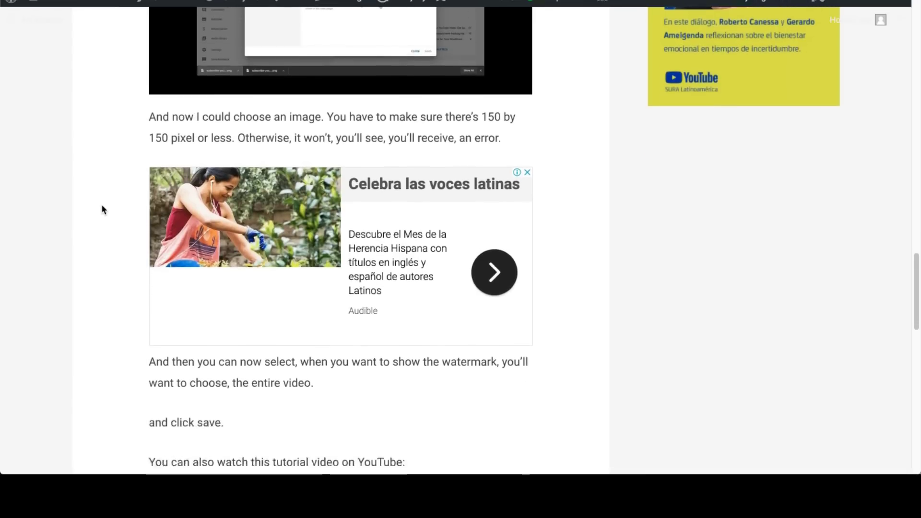
pyautogui.scroll(-3, 102, 205)
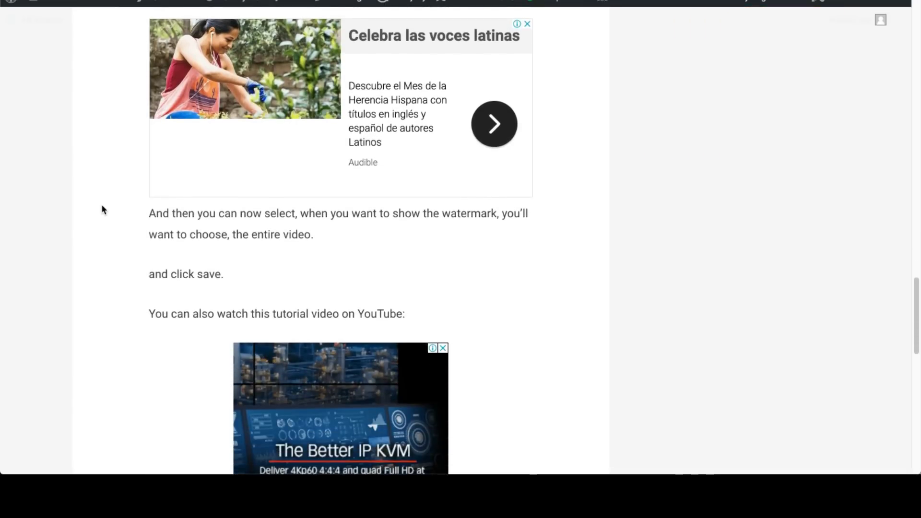
pyautogui.scroll(-2, 102, 206)
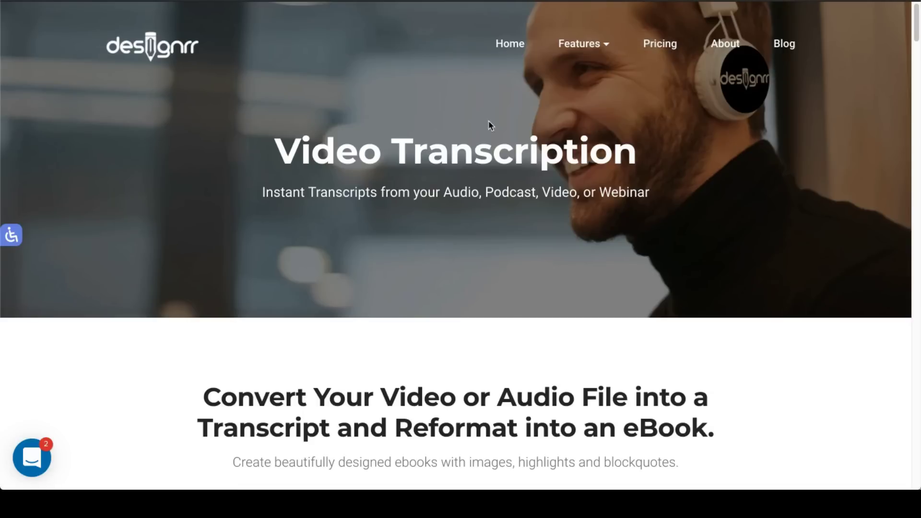
# Step: Look over Designrr's features list and scroll through its pricing plans
pyautogui.click(588, 52)
pyautogui.click(655, 48)
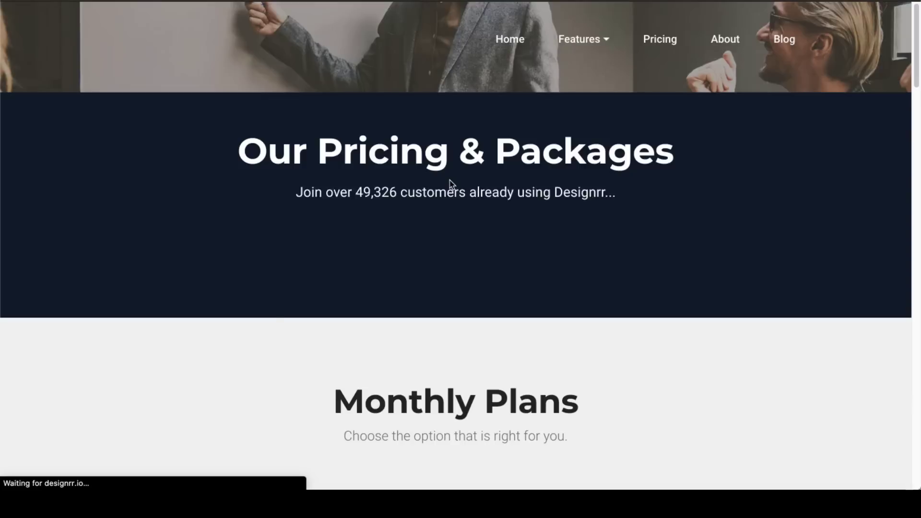
pyautogui.scroll(-7, 450, 181)
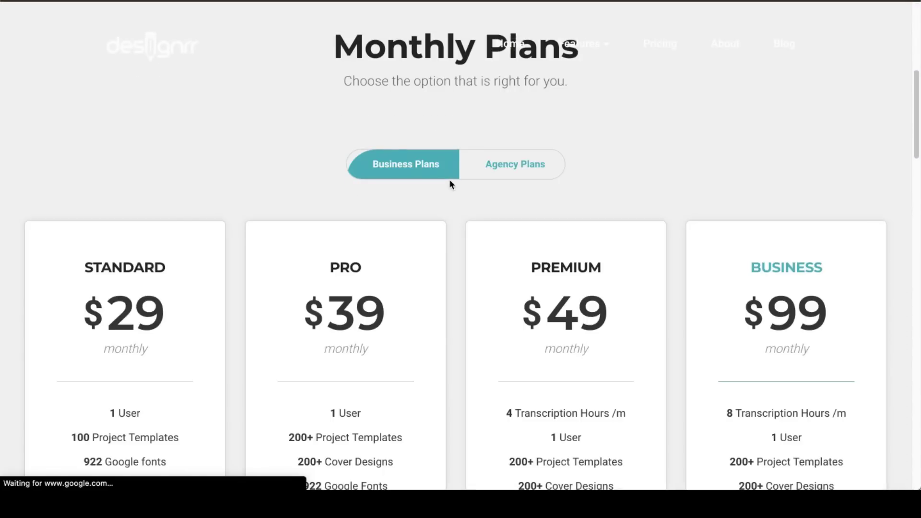
pyautogui.scroll(-4, 450, 181)
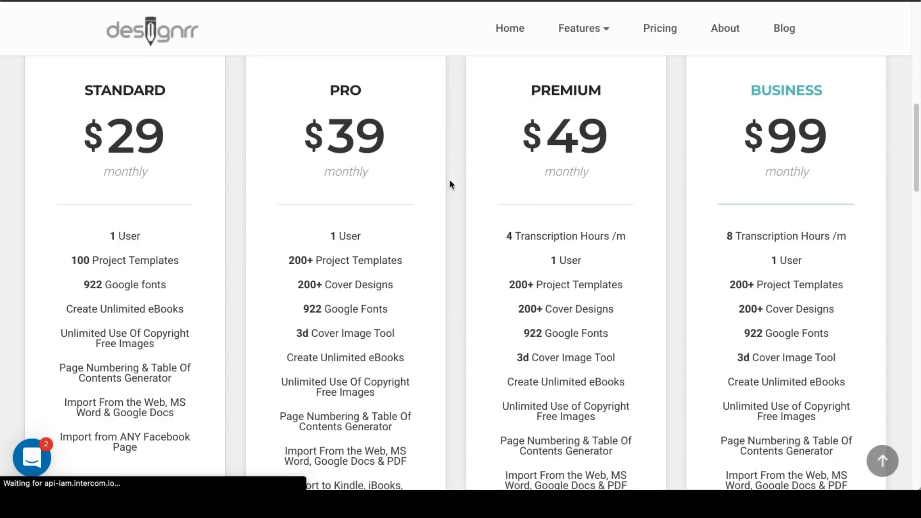
pyautogui.scroll(1, 450, 181)
pyautogui.scroll(1, 450, 185)
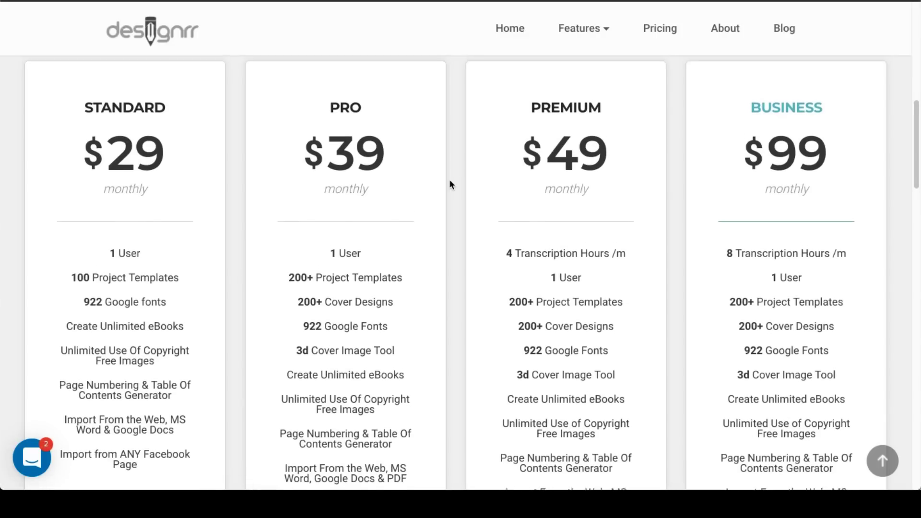
pyautogui.scroll(2, 450, 180)
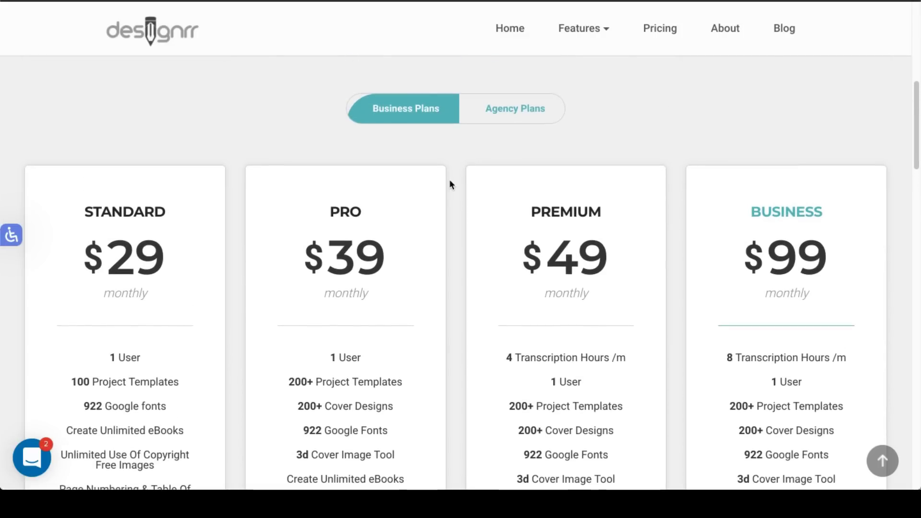
pyautogui.scroll(1, 450, 184)
pyautogui.scroll(1, 450, 184)
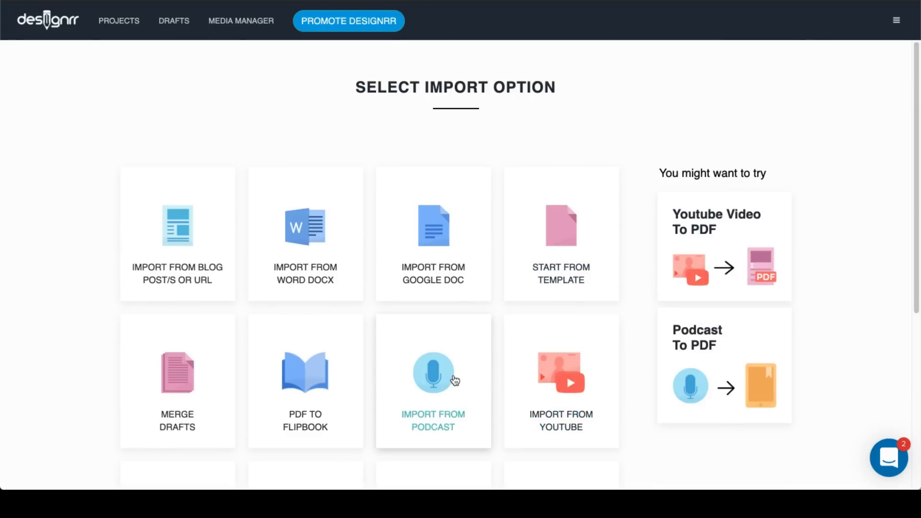
# Step: Import from YouTube using the 1000 subscribers video's shareable link
pyautogui.click(566, 382)
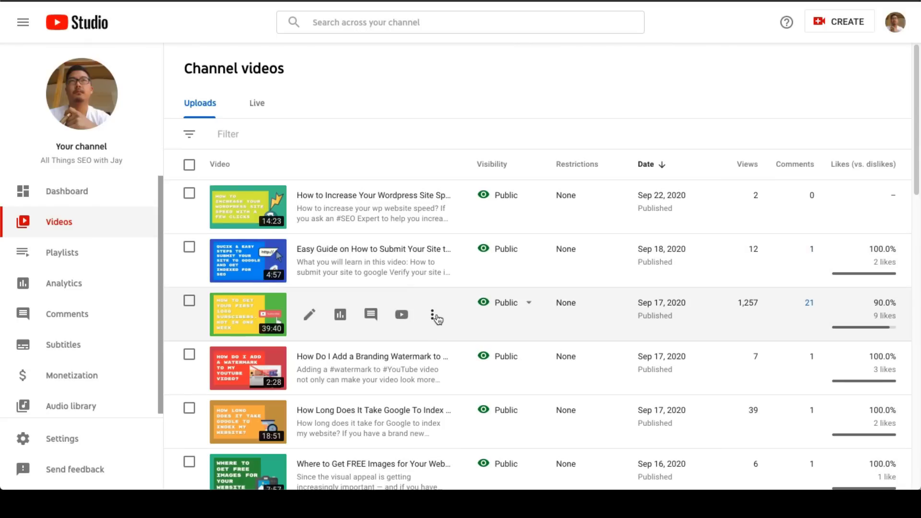
pyautogui.click(435, 319)
pyautogui.click(410, 339)
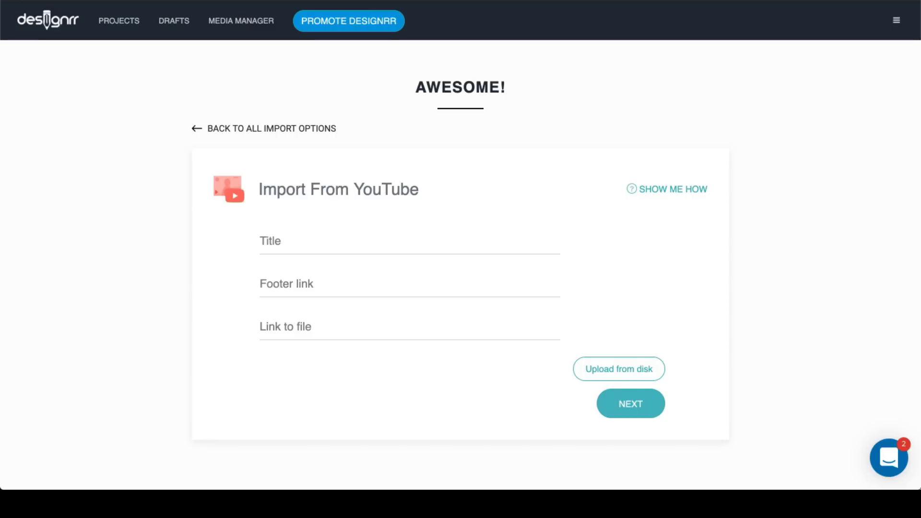
pyautogui.press('super+v')
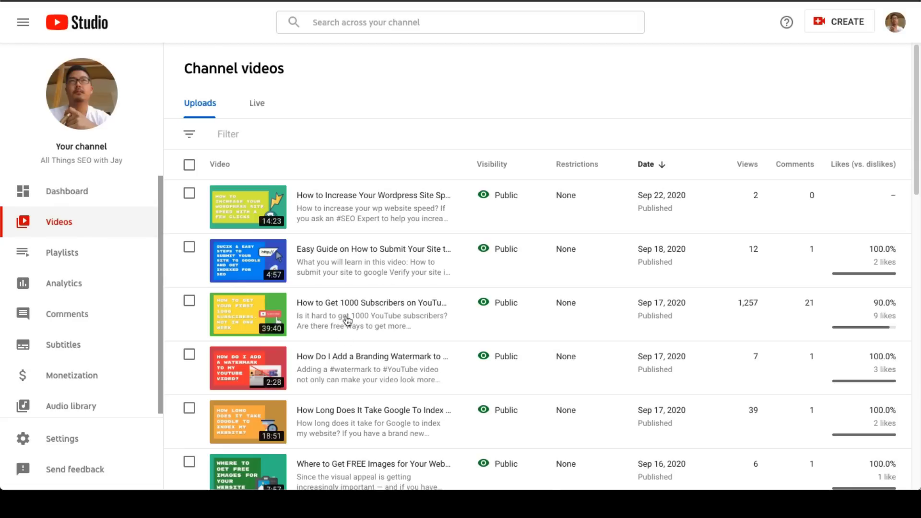
# Step: Paste the video's title from YouTube Studio as the project title and submit it for transcription
pyautogui.moveTo(347, 319)
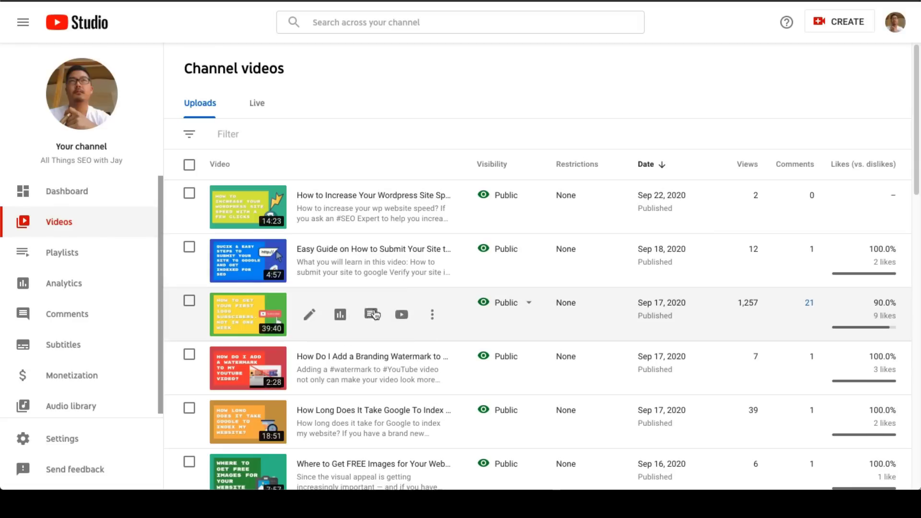
pyautogui.click(310, 315)
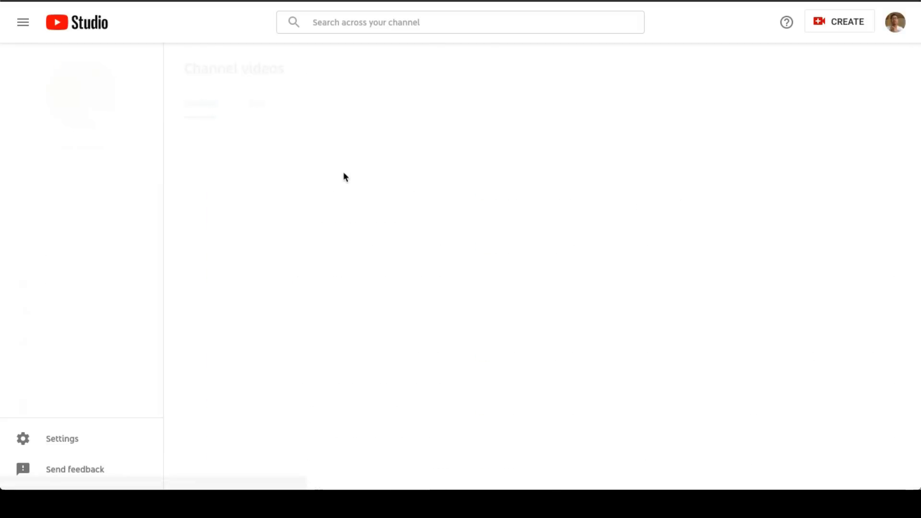
pyautogui.click(370, 161)
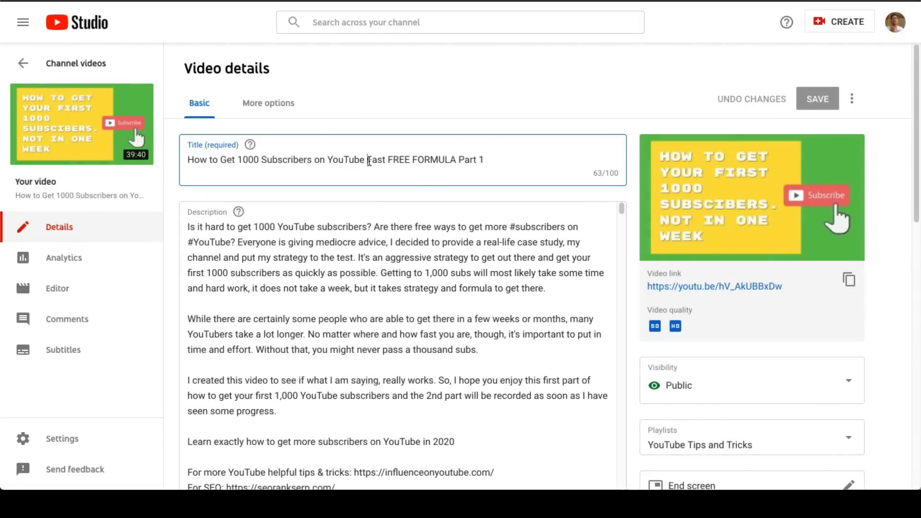
pyautogui.hotkey('ctrl', 'a')
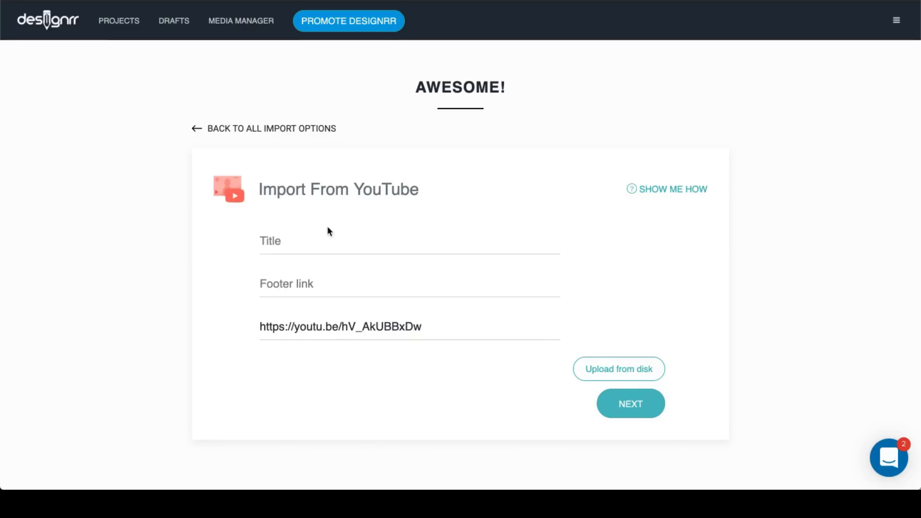
pyautogui.click(318, 248)
pyautogui.hotkey('ctrl', 'v')
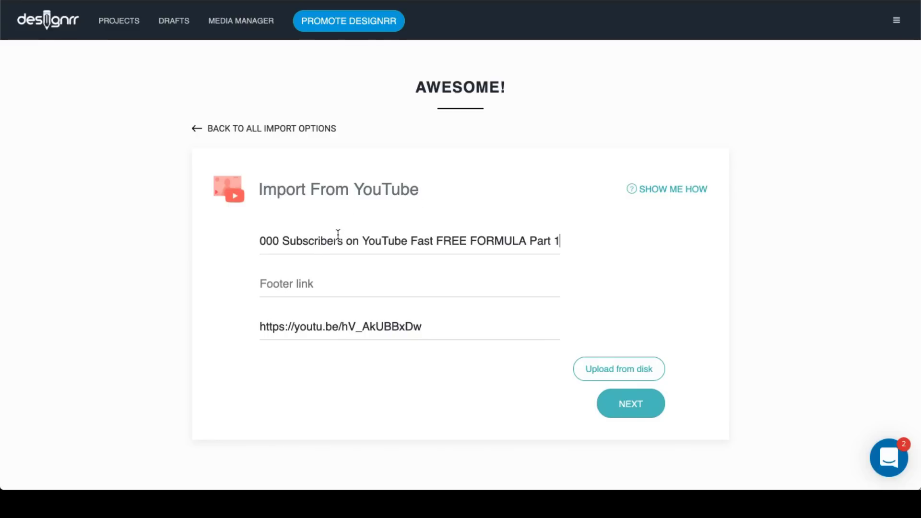
pyautogui.moveTo(337, 235); pyautogui.dragTo(197, 226)
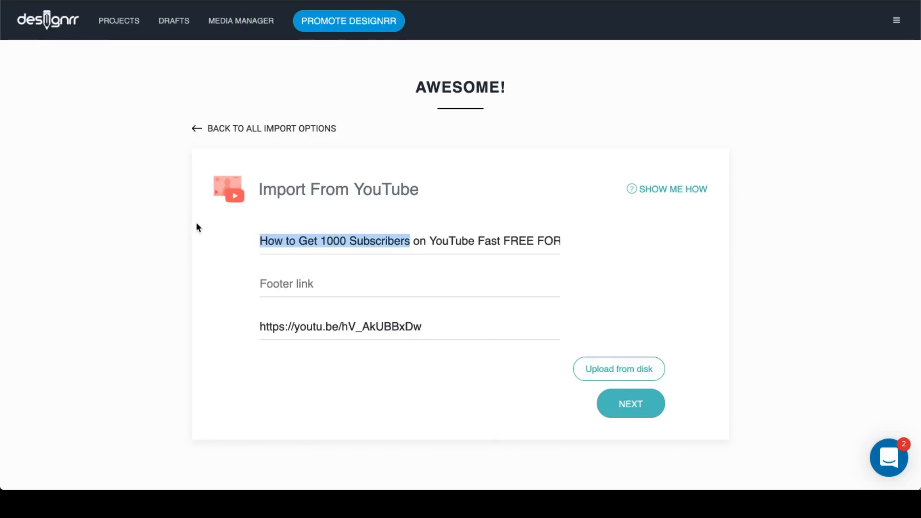
pyautogui.click(626, 412)
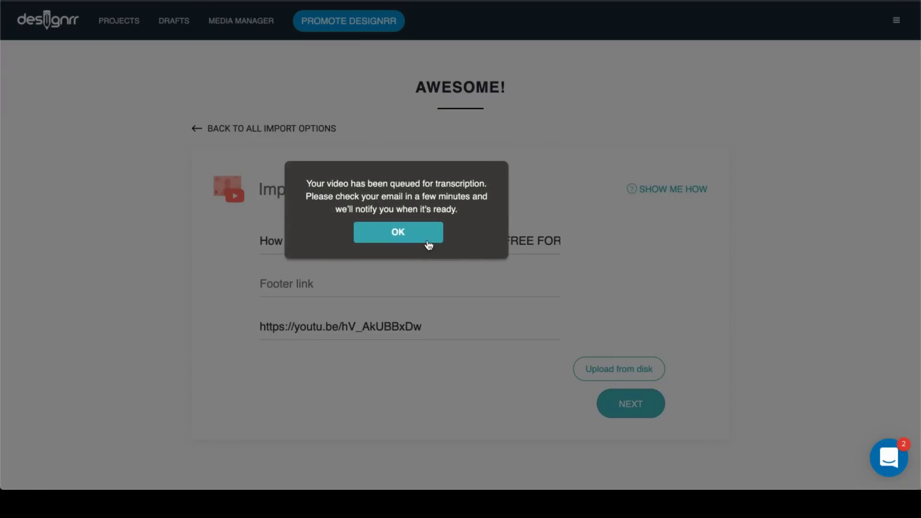
pyautogui.click(428, 244)
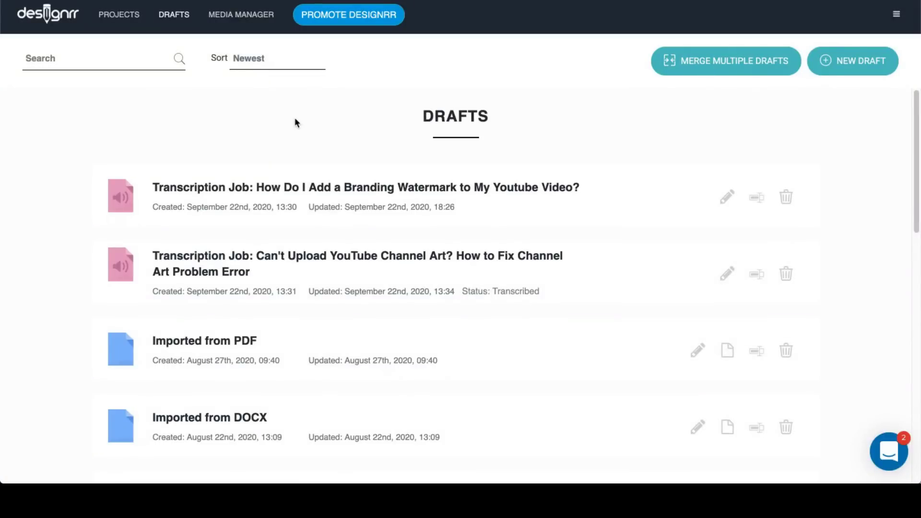
# Step: Open the Branding Watermark transcription job in the Transcription Editor
pyautogui.click(729, 200)
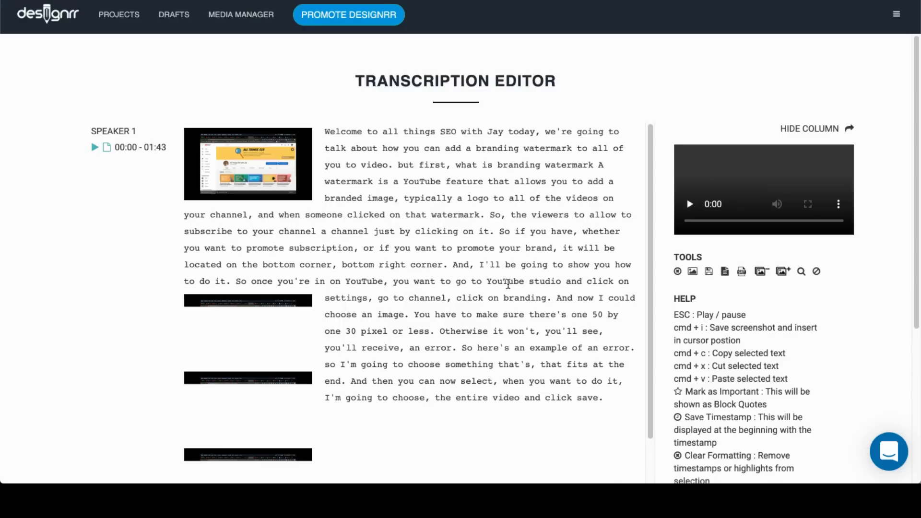
pyautogui.scroll(-5, 460, 210)
pyautogui.scroll(-6, 459, 210)
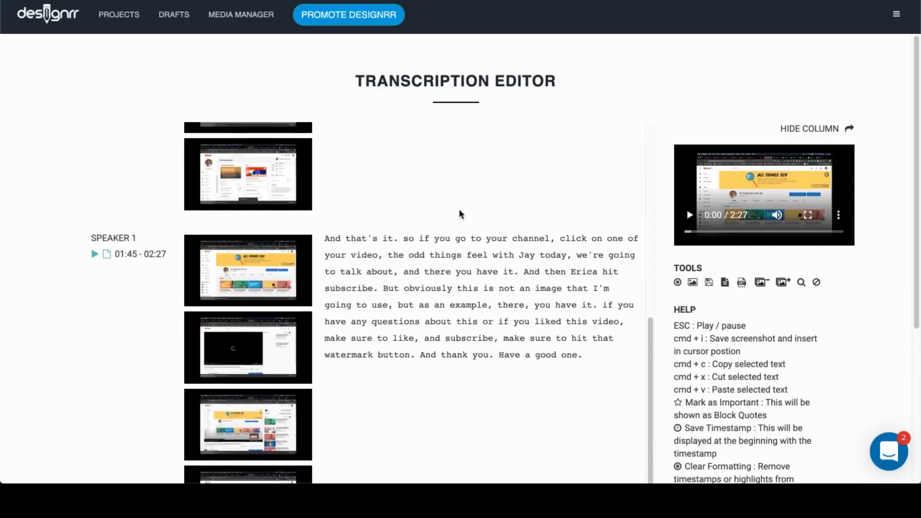
pyautogui.scroll(6, 459, 210)
pyautogui.scroll(5, 339, 148)
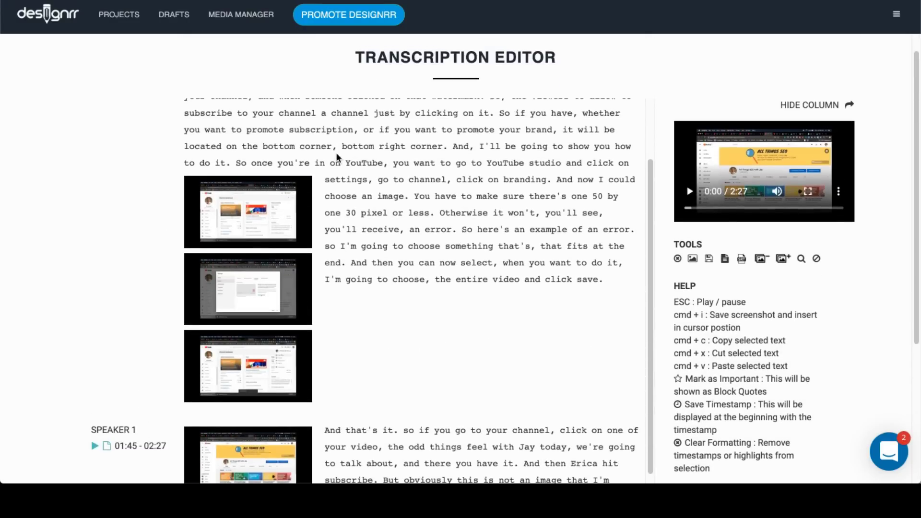
pyautogui.doubleClick(354, 155)
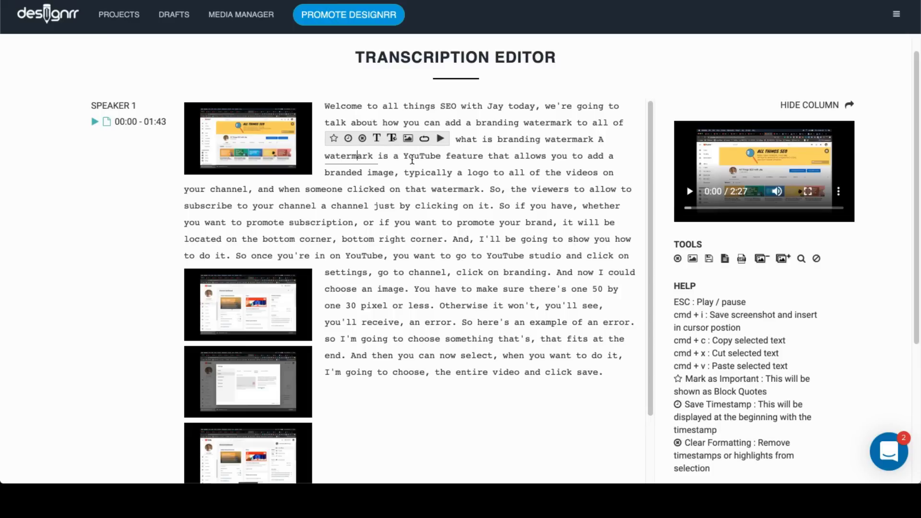
pyautogui.click(408, 140)
pyautogui.click(380, 158)
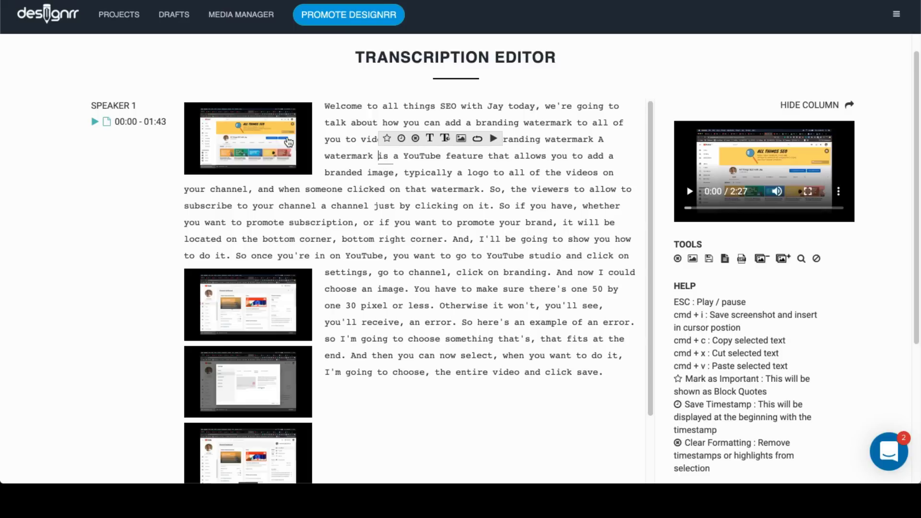
pyautogui.click(271, 139)
pyautogui.press('super+i')
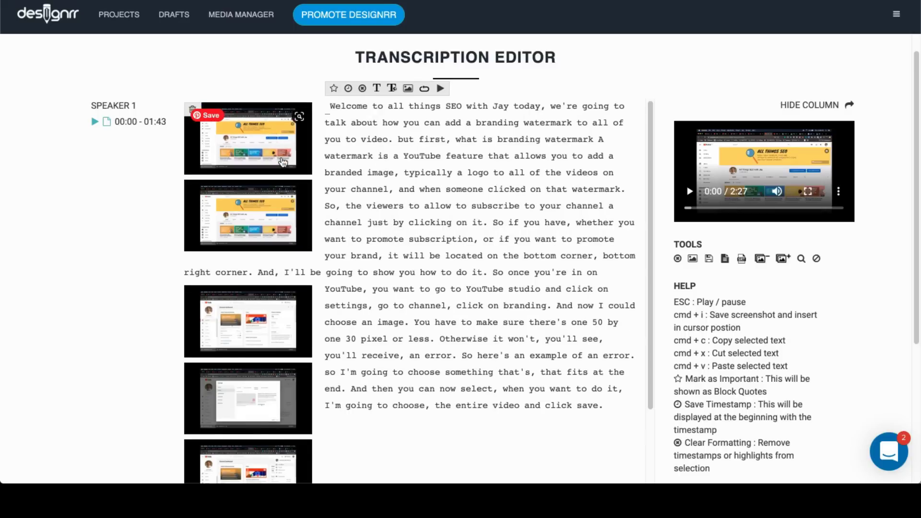
pyautogui.click(449, 187)
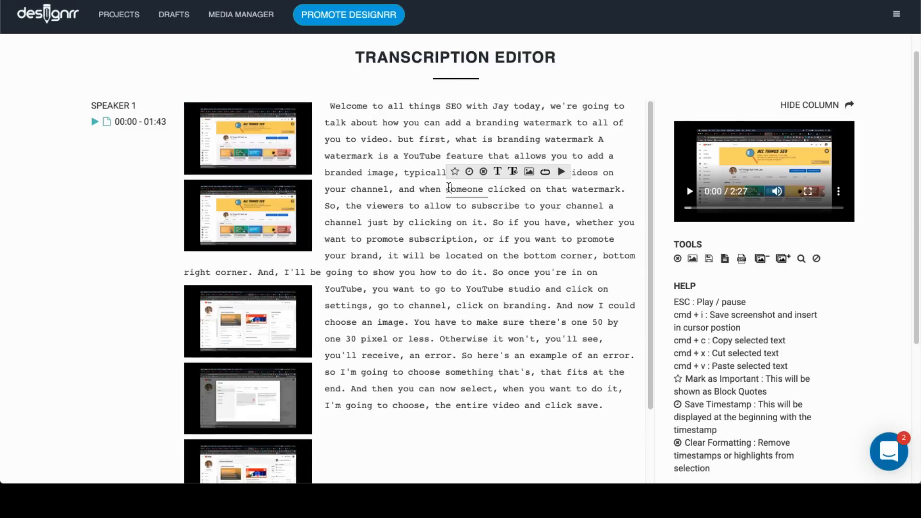
pyautogui.click(486, 239)
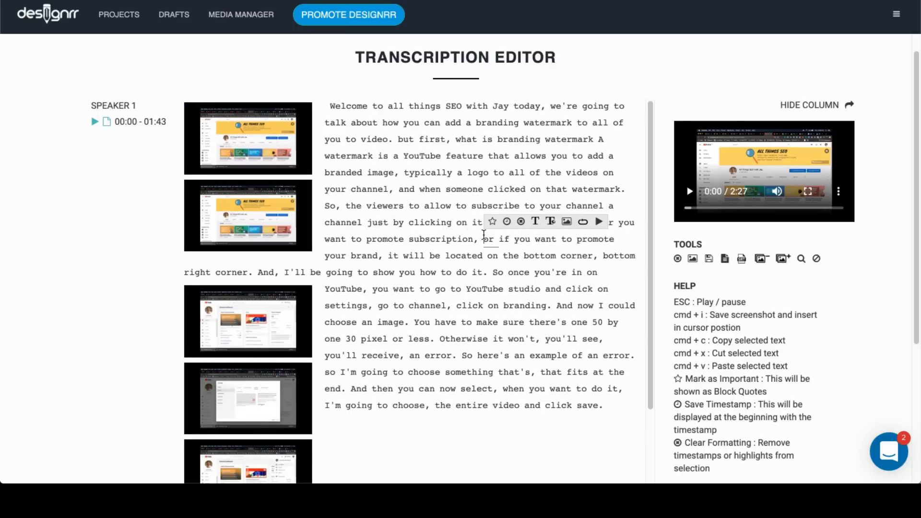
pyautogui.click(566, 222)
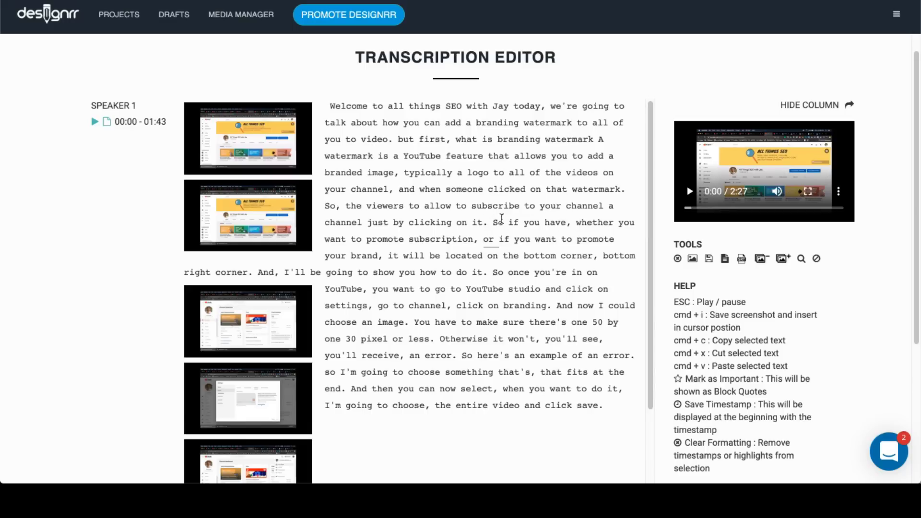
pyautogui.press('super+i')
pyautogui.moveTo(268, 288)
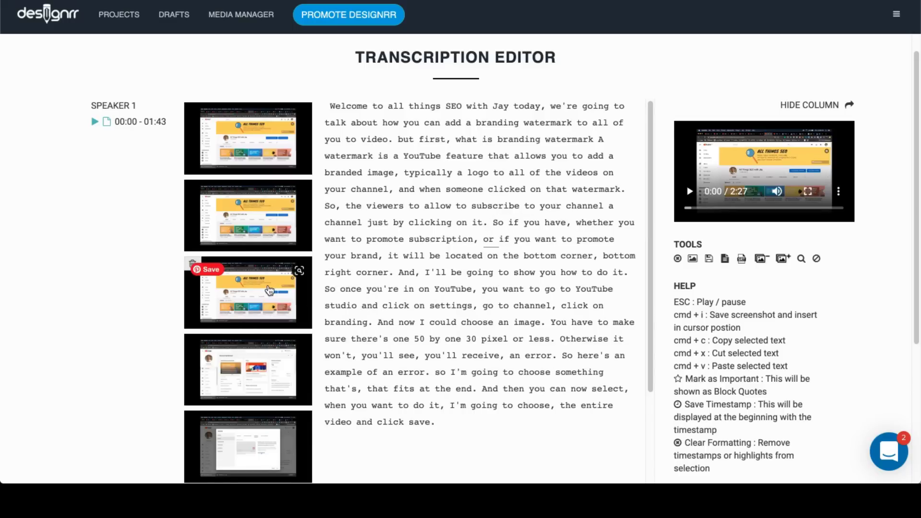
pyautogui.scroll(-8, 436, 287)
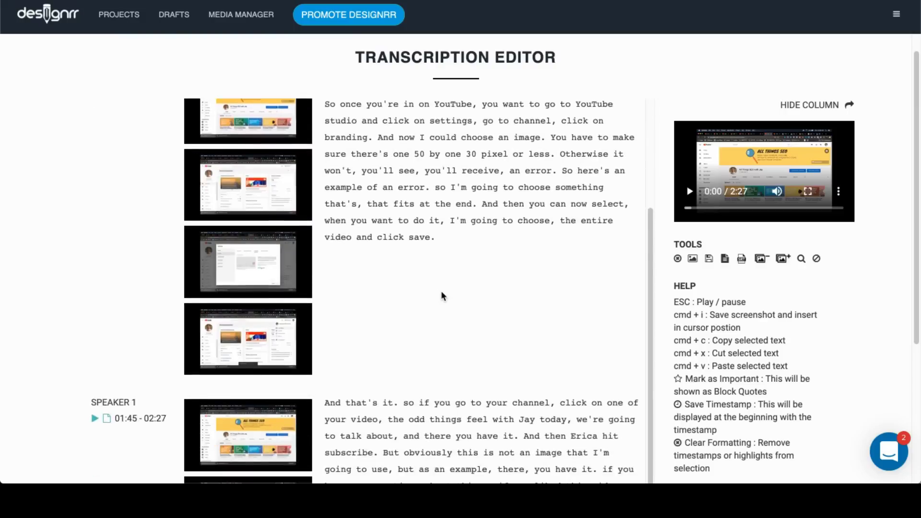
pyautogui.moveTo(384, 275); pyautogui.dragTo(495, 274)
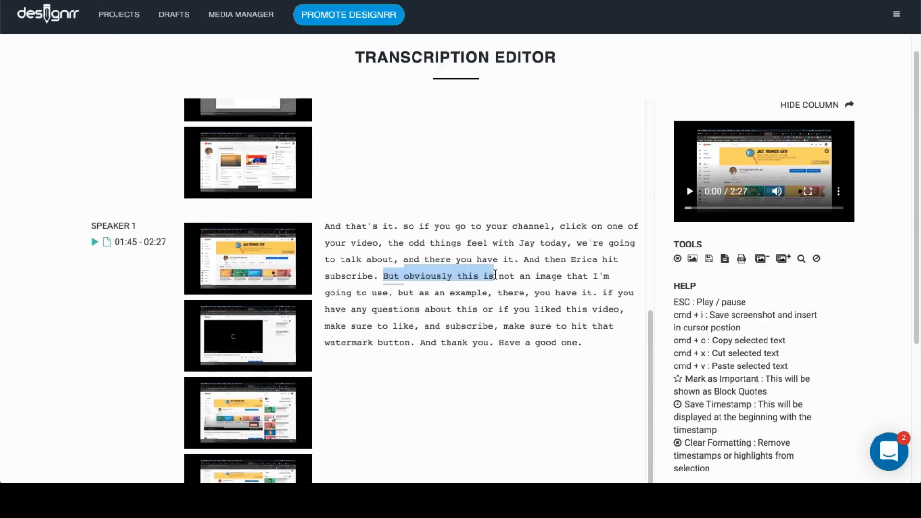
pyautogui.click(527, 243)
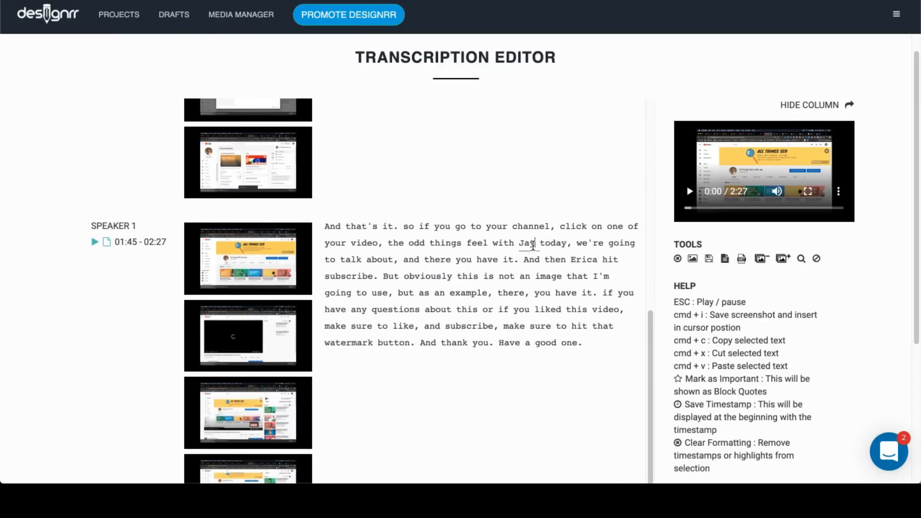
pyautogui.scroll(-1, 519, 293)
pyautogui.click(534, 315)
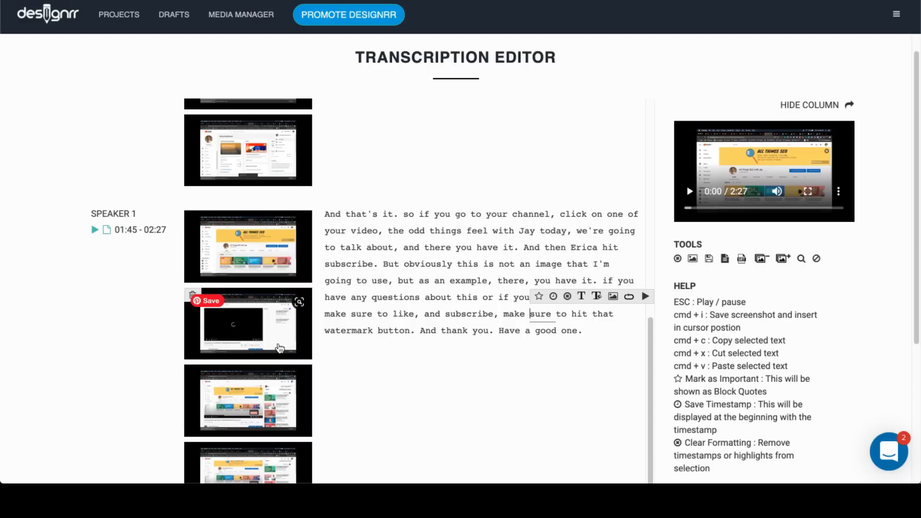
pyautogui.click(494, 315)
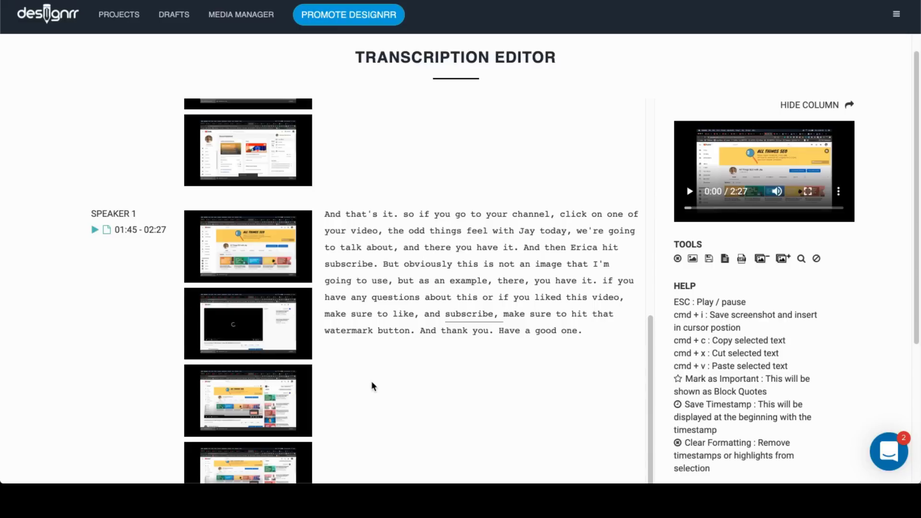
pyautogui.scroll(-2, 365, 365)
pyautogui.scroll(-5, 342, 323)
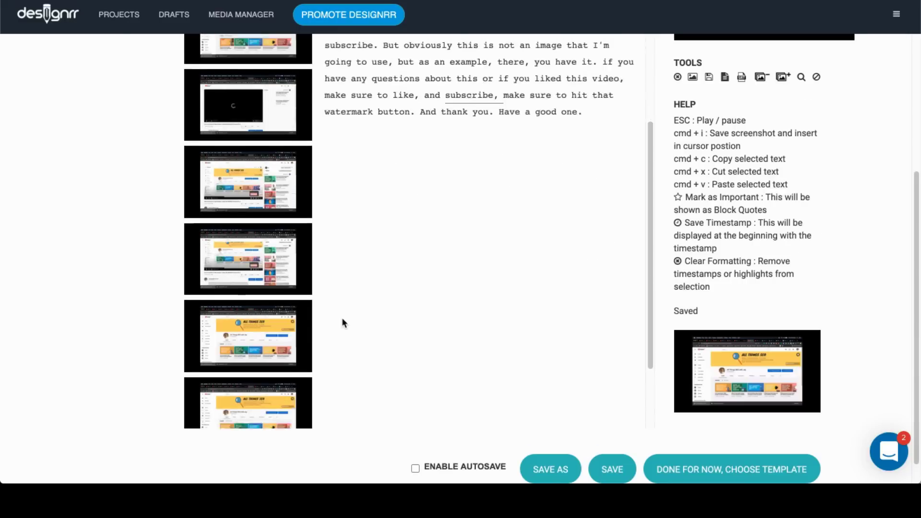
pyautogui.scroll(5, 364, 267)
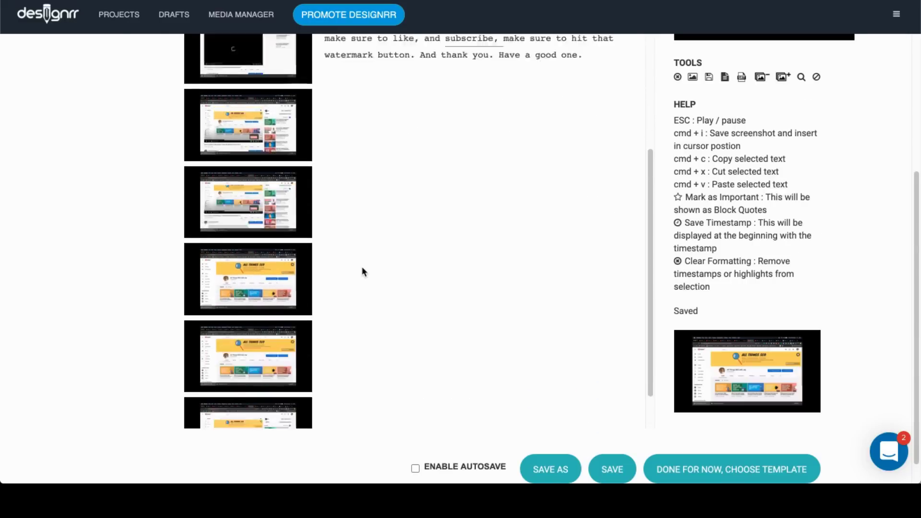
pyautogui.scroll(3, 361, 272)
pyautogui.scroll(3, 333, 220)
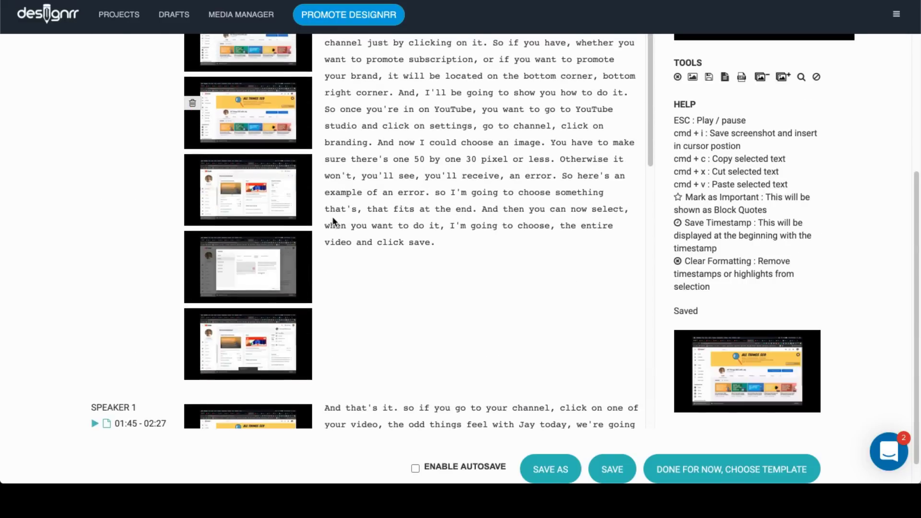
pyautogui.scroll(5, 392, 275)
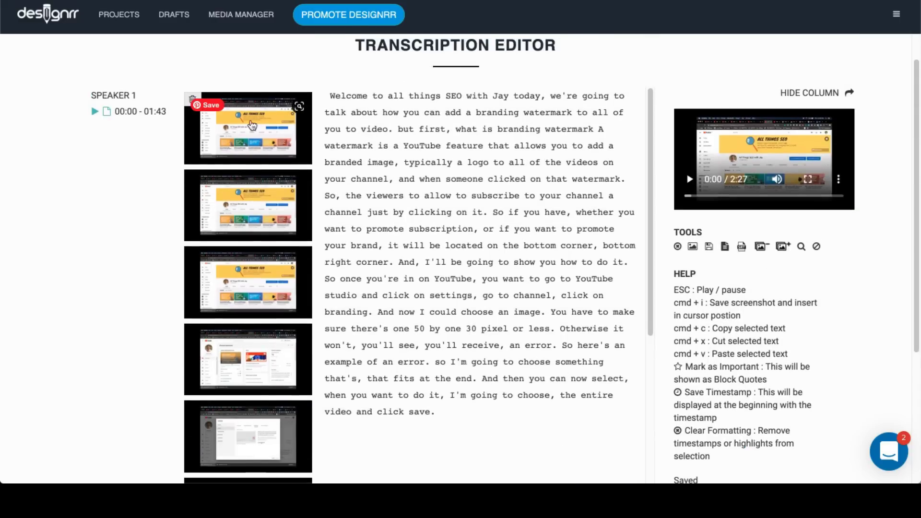
pyautogui.scroll(-2, 260, 283)
pyautogui.scroll(-4, 260, 285)
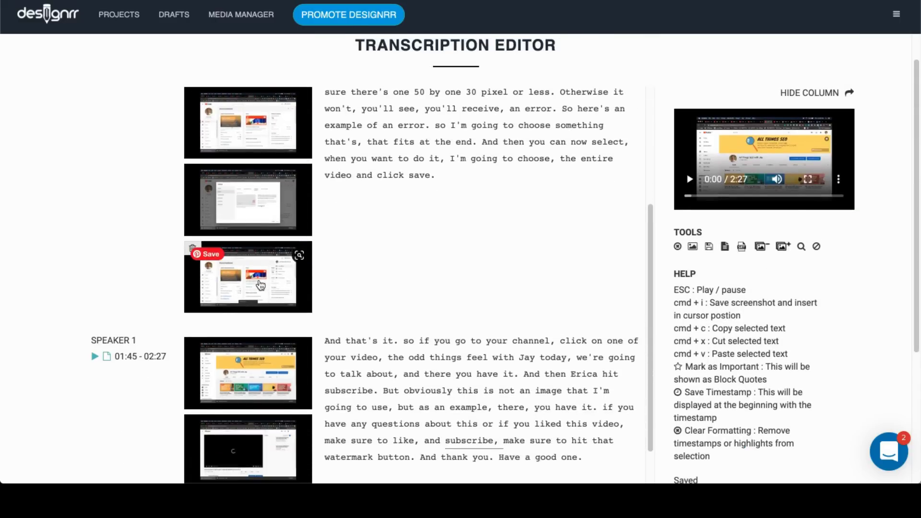
pyautogui.scroll(-3, 260, 285)
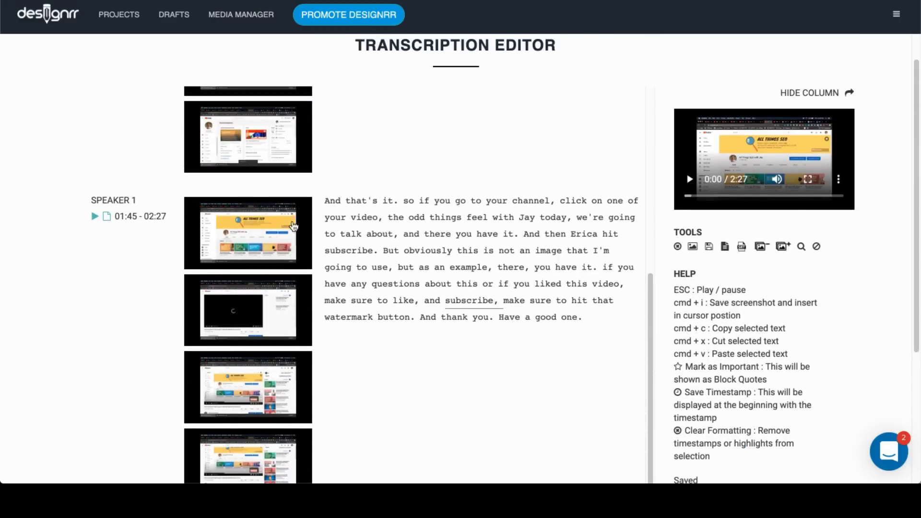
pyautogui.scroll(-2, 287, 320)
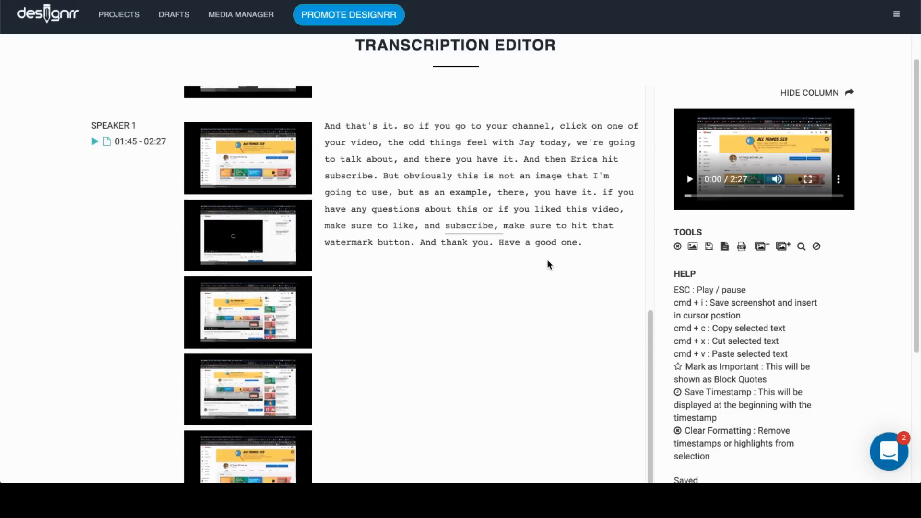
pyautogui.scroll(-2, 548, 260)
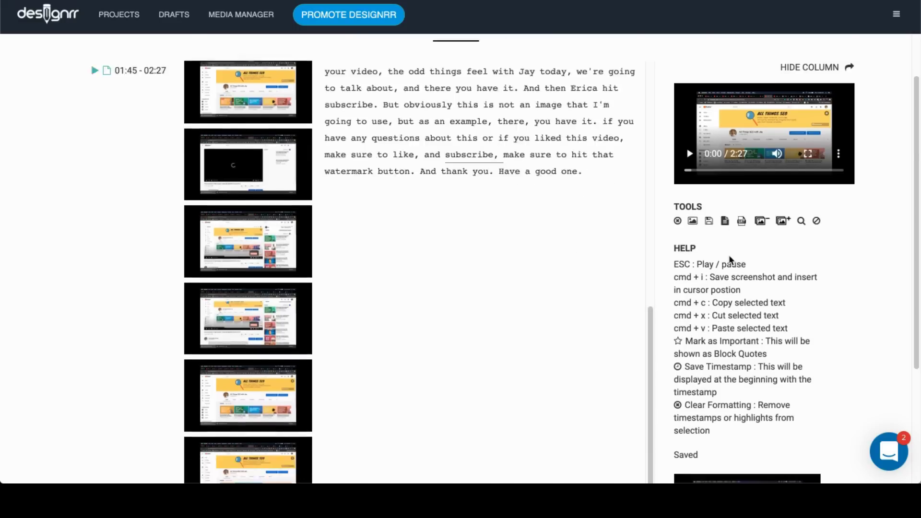
pyautogui.scroll(-3, 729, 255)
pyautogui.scroll(8, 504, 204)
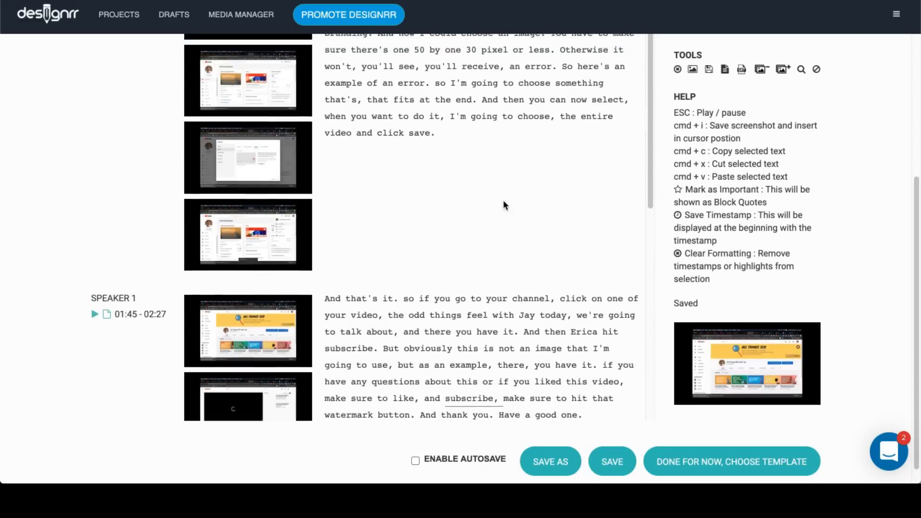
pyautogui.scroll(5, 480, 45)
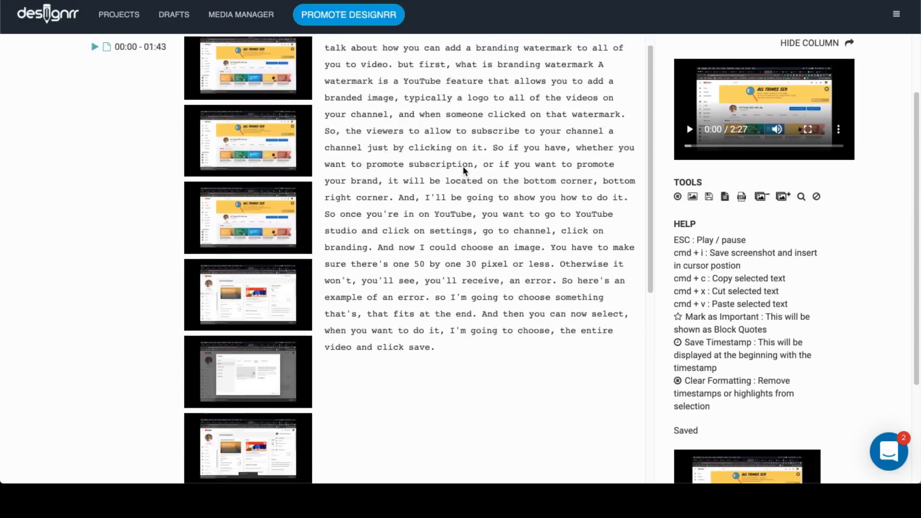
pyautogui.scroll(-4, 462, 166)
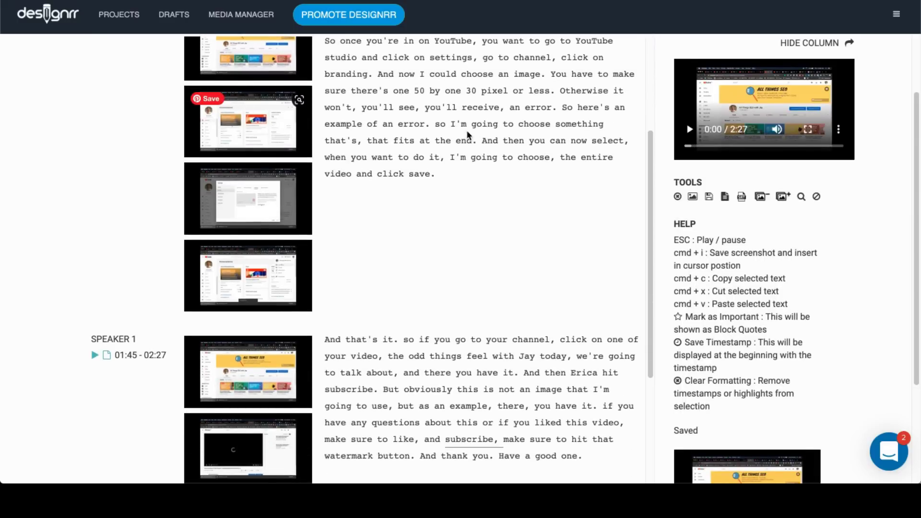
pyautogui.scroll(-7, 469, 135)
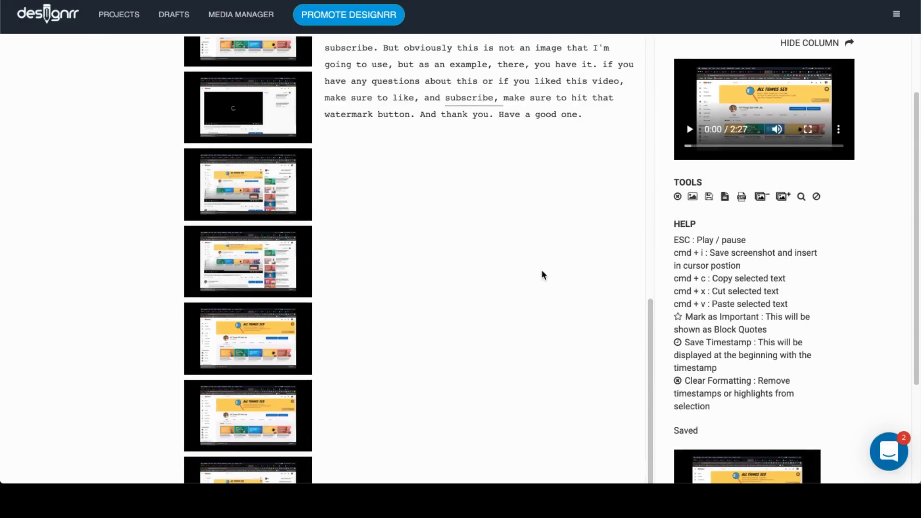
pyautogui.scroll(-3, 544, 275)
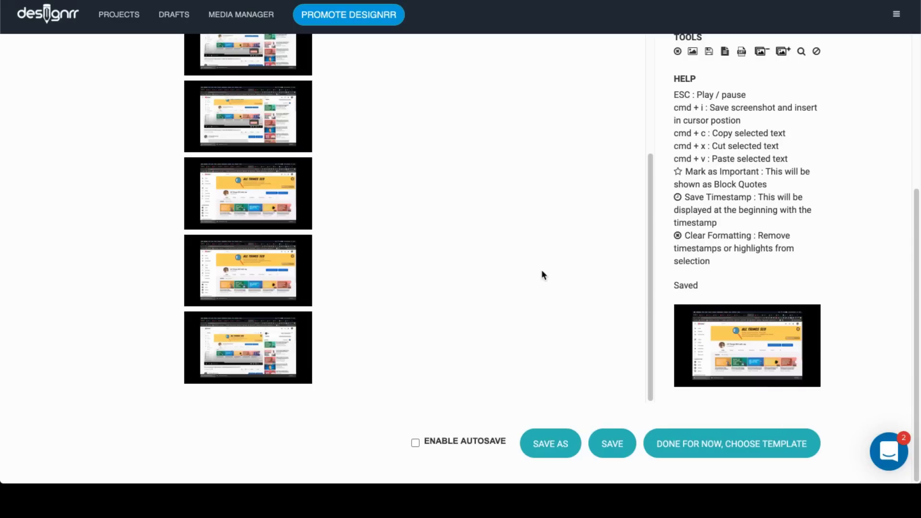
# Step: Finish the transcript, apply the Plain Vanilla template, and scroll through the resulting e-book pages
pyautogui.click(692, 454)
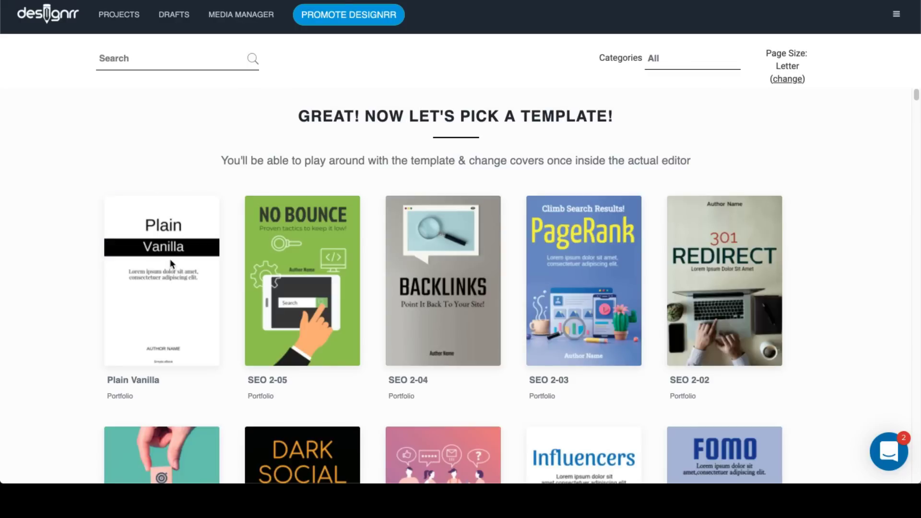
pyautogui.click(161, 261)
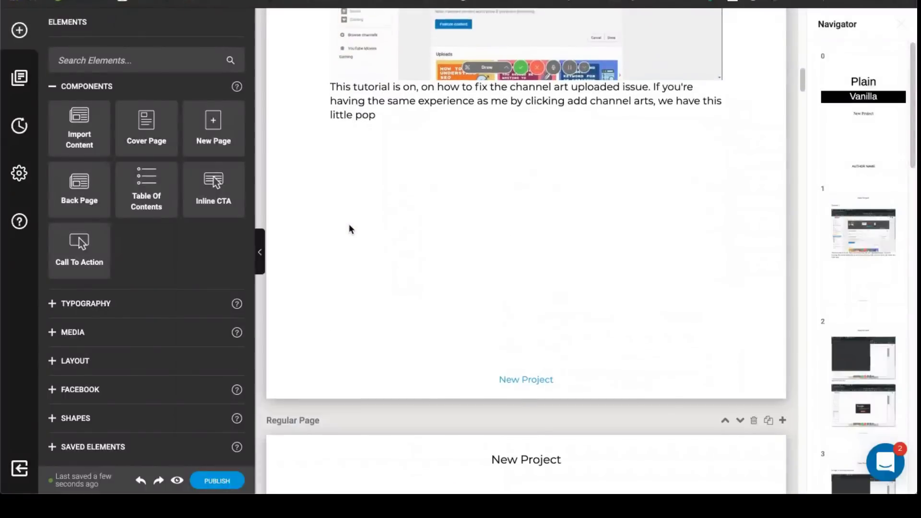
pyautogui.scroll(-5, 349, 226)
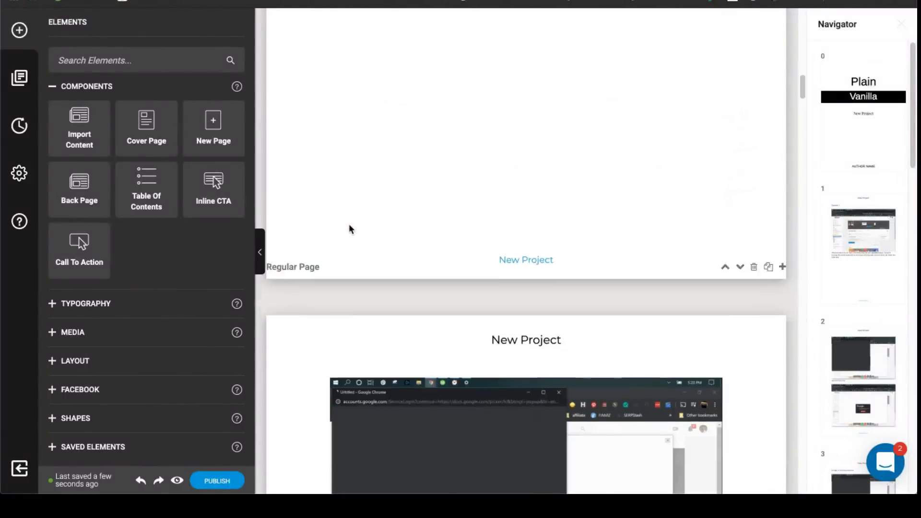
pyautogui.scroll(5, 349, 226)
pyautogui.scroll(-10, 350, 229)
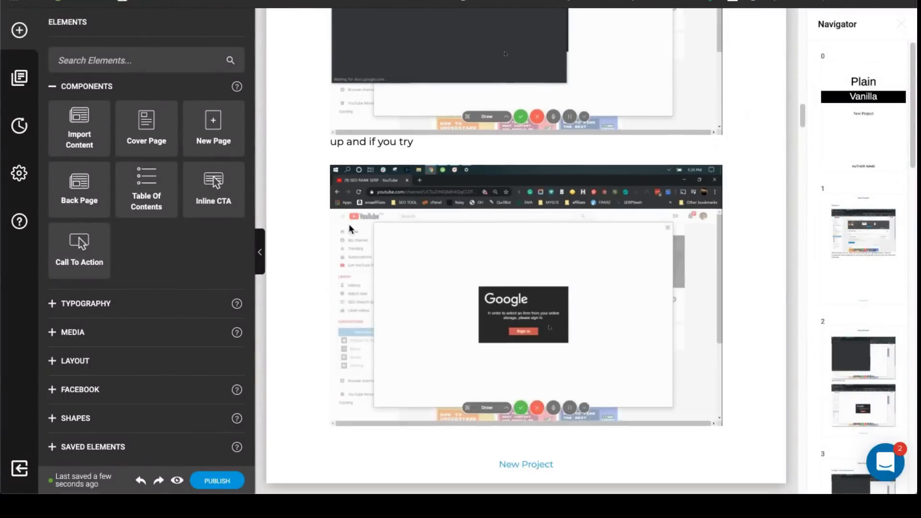
pyautogui.scroll(-8, 349, 225)
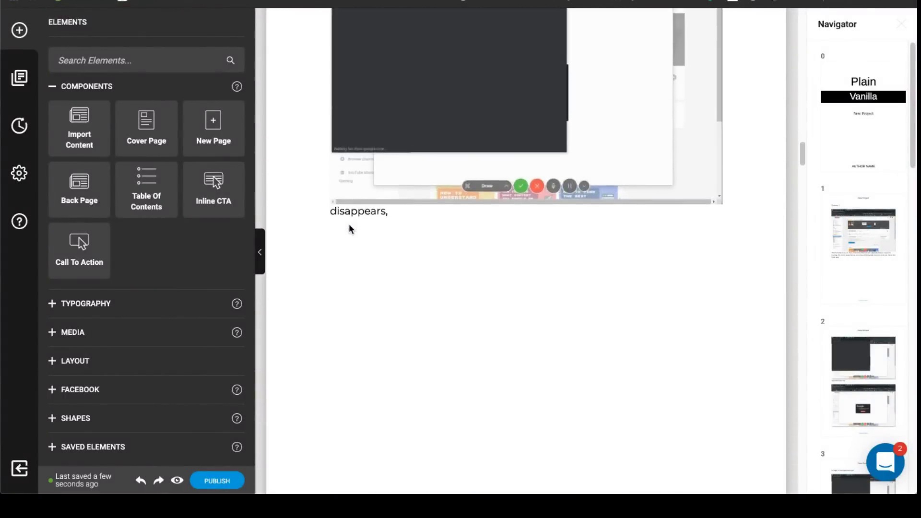
pyautogui.scroll(10, 349, 225)
pyautogui.scroll(10, 350, 224)
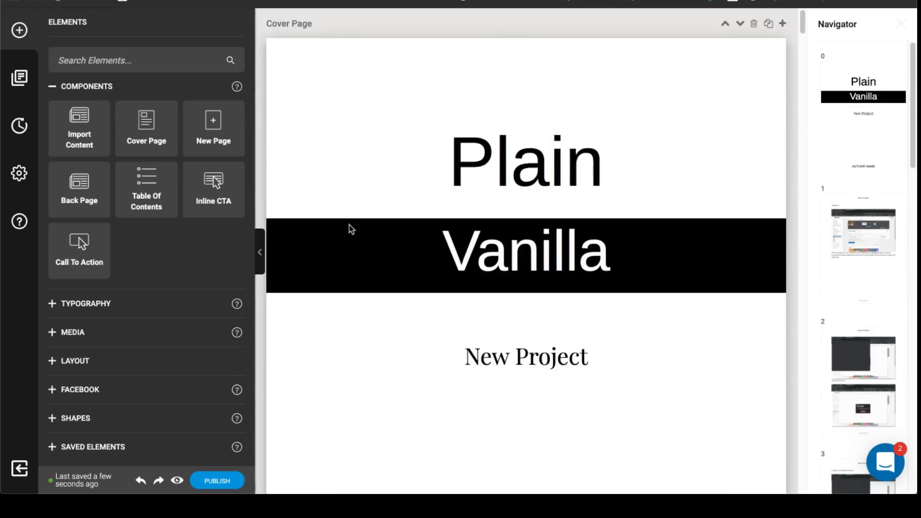
pyautogui.scroll(-5, 333, 304)
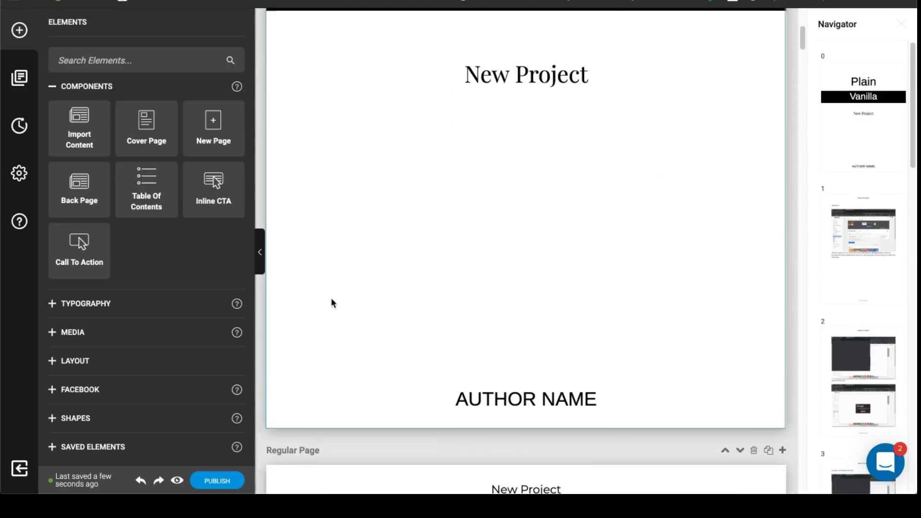
# Step: Publish the e-book in HTML format and select all of the exported code
pyautogui.click(213, 481)
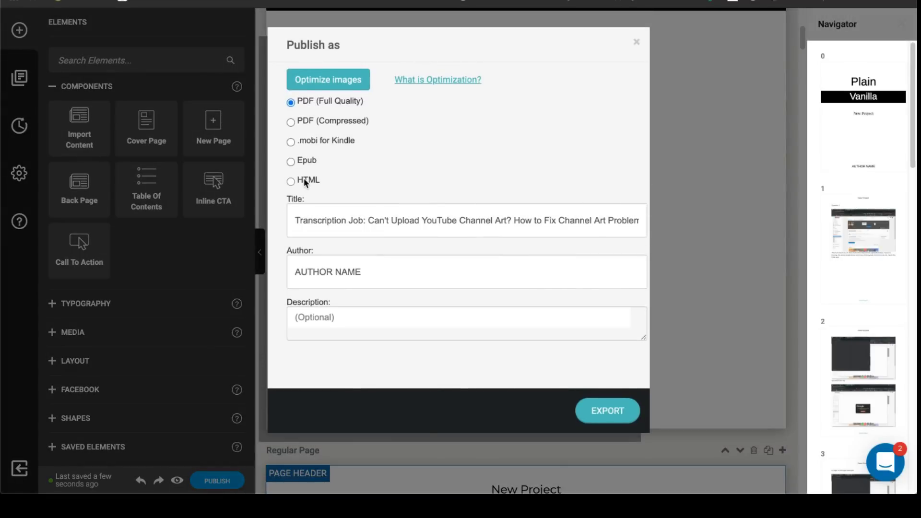
pyautogui.click(305, 181)
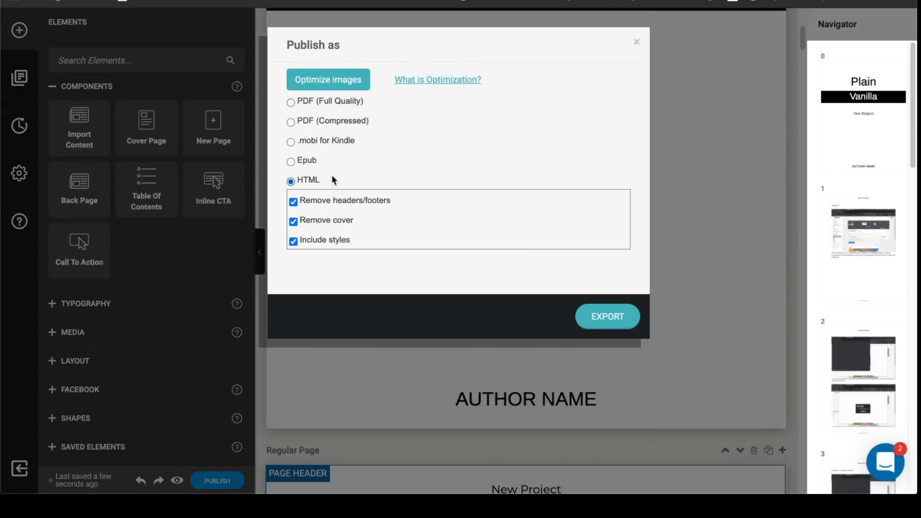
pyautogui.click(608, 317)
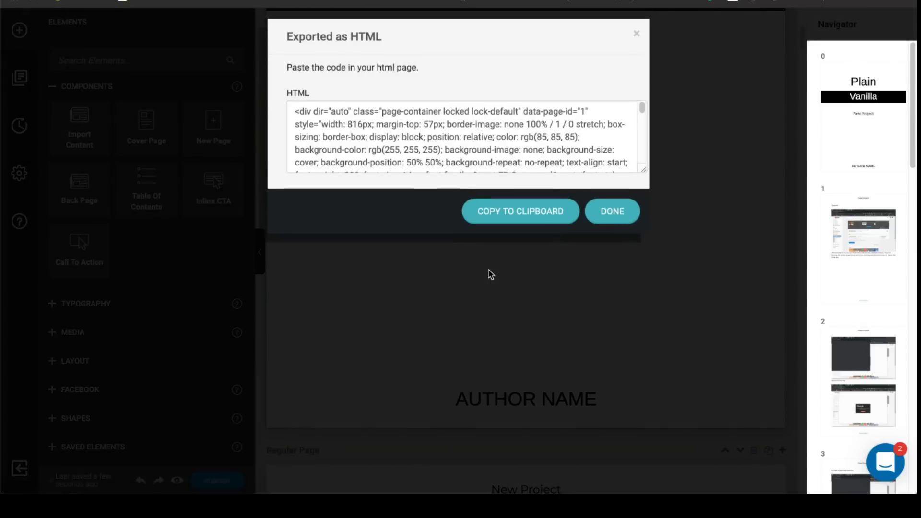
pyautogui.click(456, 138)
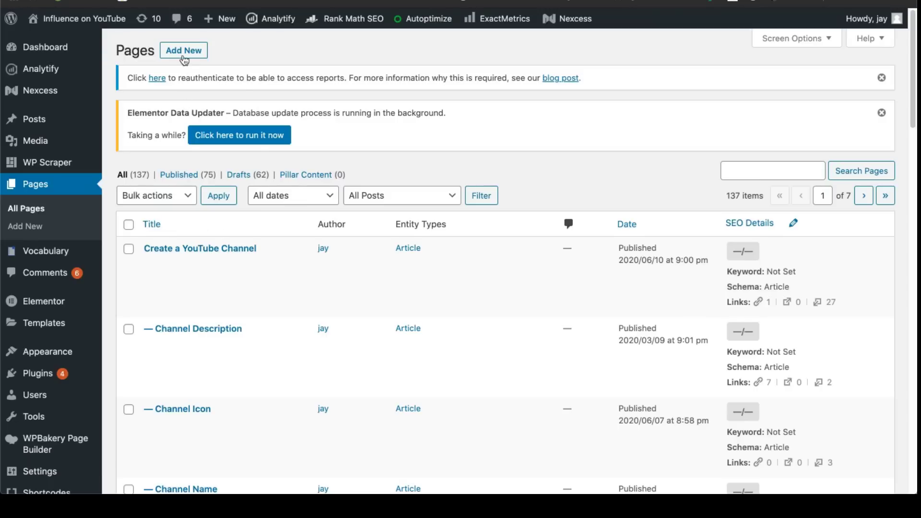
# Step: Add a new page, paste the exported HTML article into its body, and return to the top
pyautogui.click(184, 56)
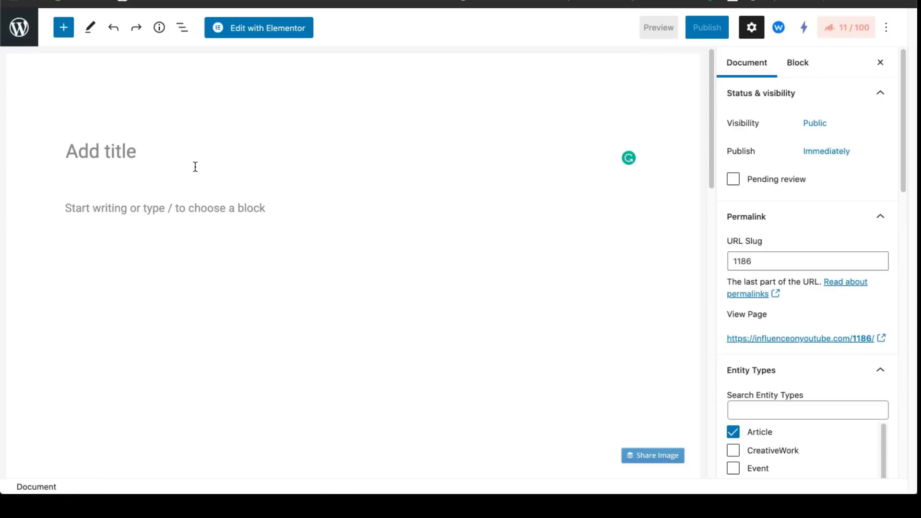
pyautogui.click(219, 211)
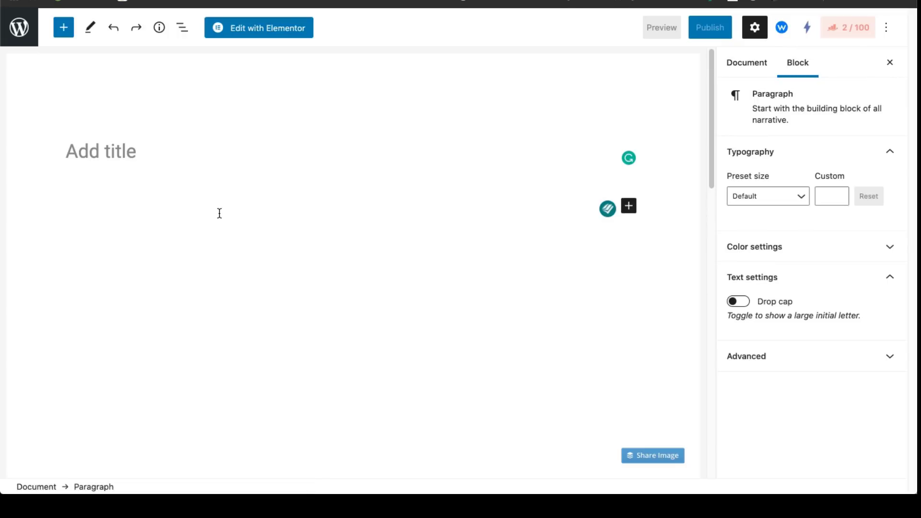
pyautogui.hotkey('ctrl', 'v')
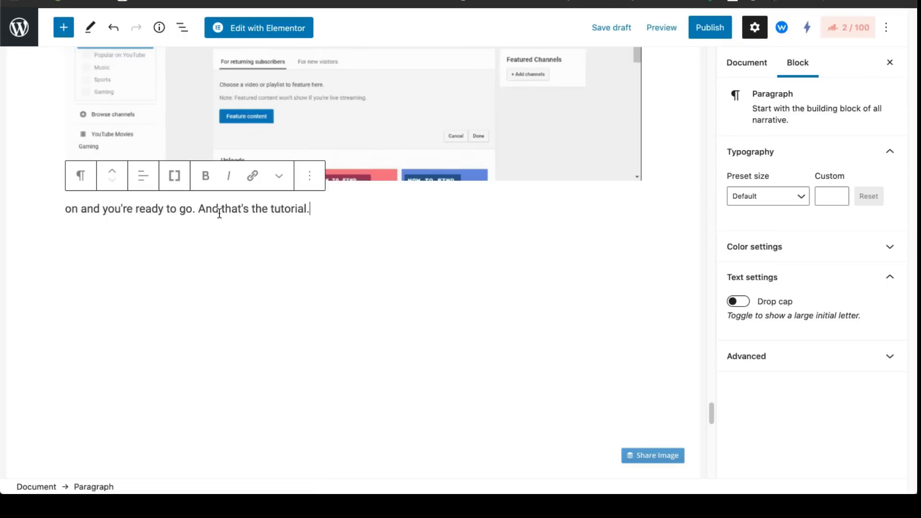
pyautogui.scroll(10, 219, 213)
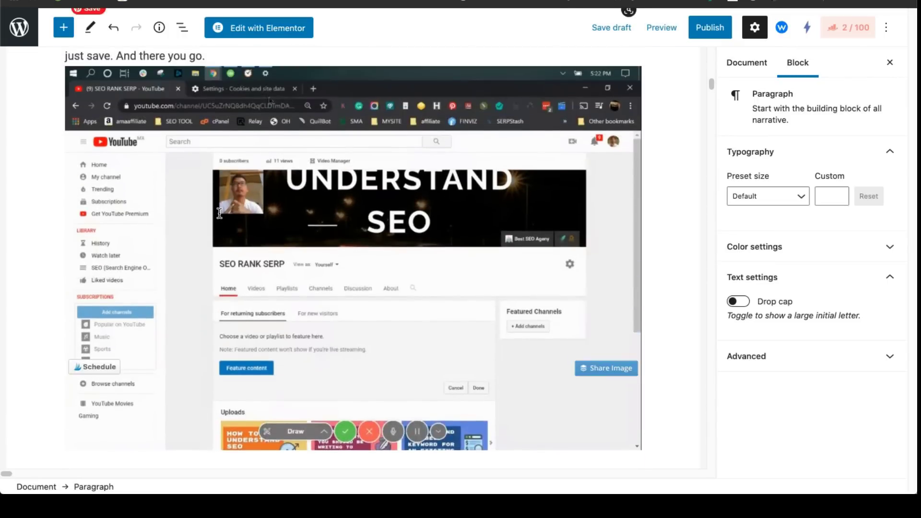
pyautogui.scroll(15, 219, 213)
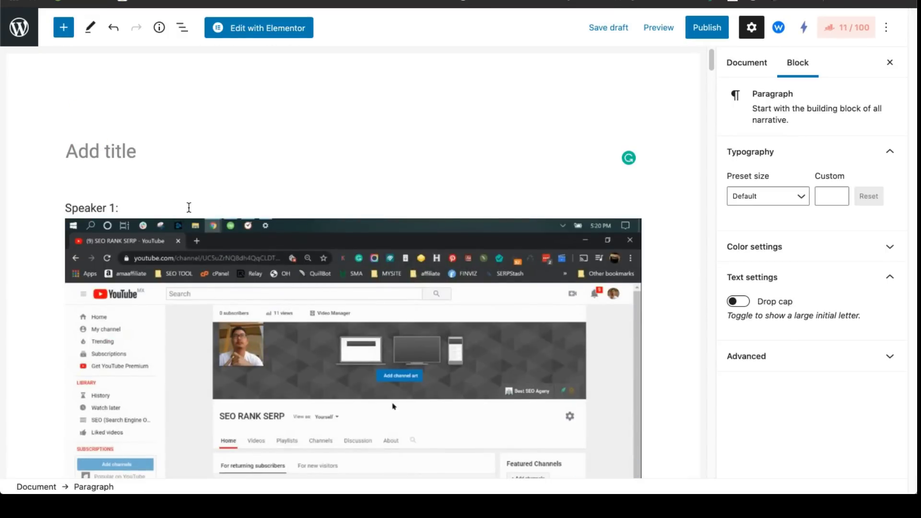
# Step: Delete the 'Speaker 1:' label from the opening line
pyautogui.click(189, 207)
pyautogui.press('BackSpace')
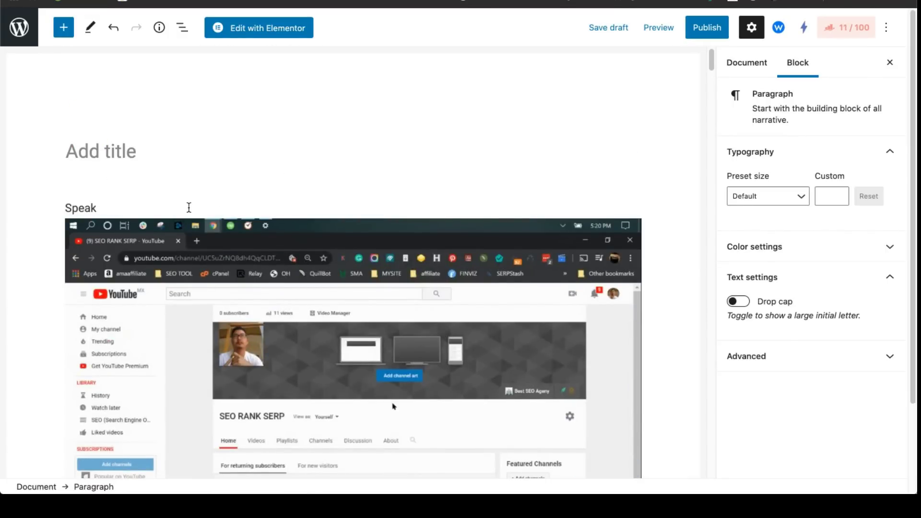
pyautogui.scroll(-4, 188, 207)
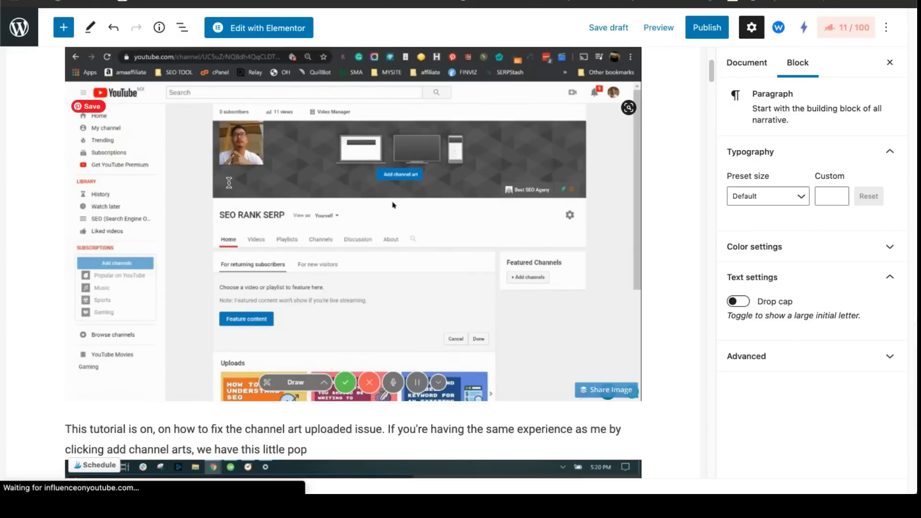
pyautogui.press('BackSpace')
pyautogui.press('BackSpace')
pyautogui.press('BackSpace')
pyautogui.press('BackSpace')
pyautogui.press('BackSpace')
pyautogui.press('BackSpace')
pyautogui.press('BackSpace')
pyautogui.press('BackSpace')
pyautogui.press('BackSpace')
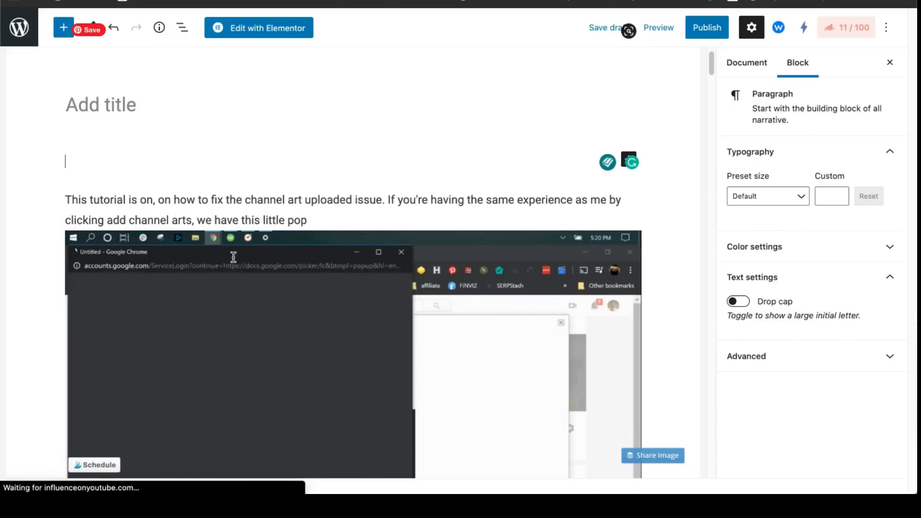
# Step: Check the first, sign-in, error-message, browser-settings and YouTube channel screenshots down the page
pyautogui.scroll(-1, 231, 269)
pyautogui.scroll(-1, 231, 264)
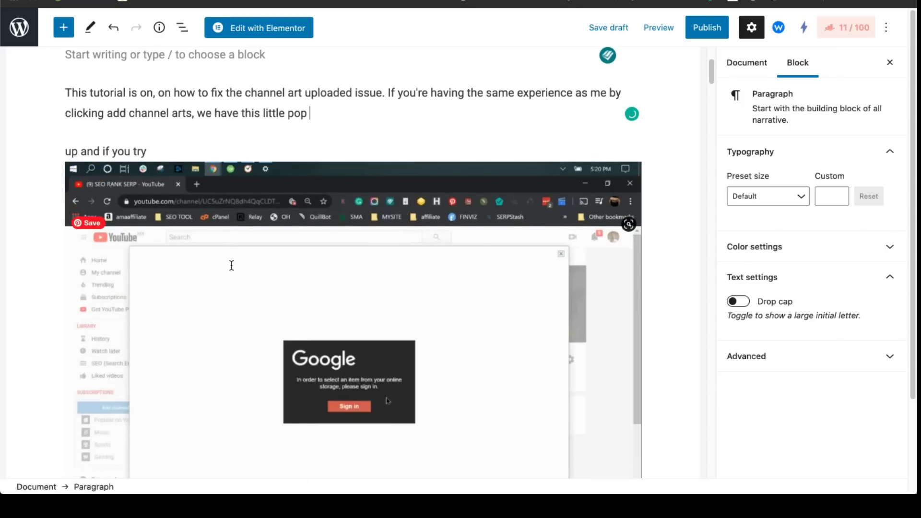
pyautogui.click(237, 229)
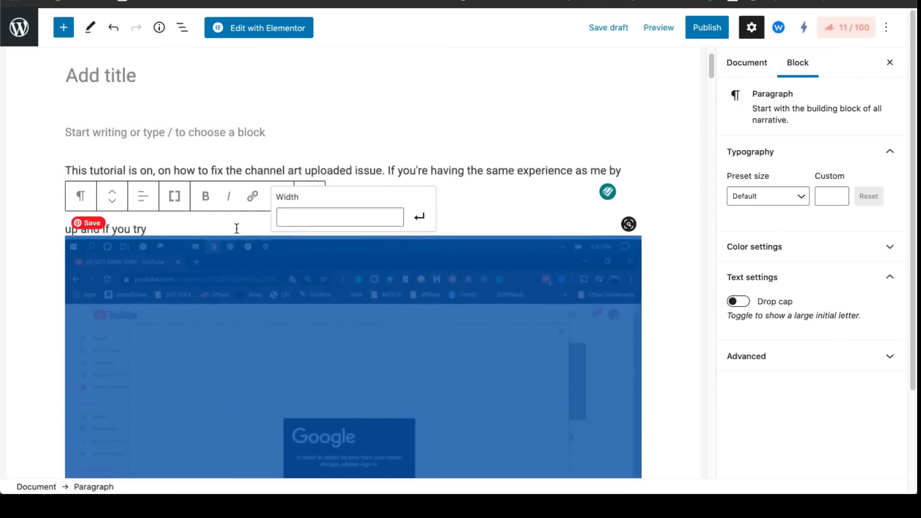
pyautogui.click(333, 176)
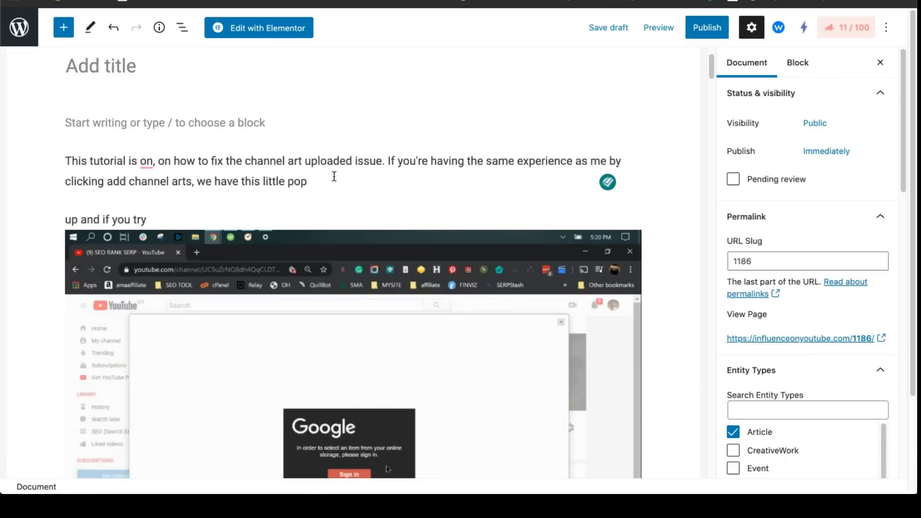
pyautogui.scroll(-7, 334, 177)
pyautogui.click(335, 297)
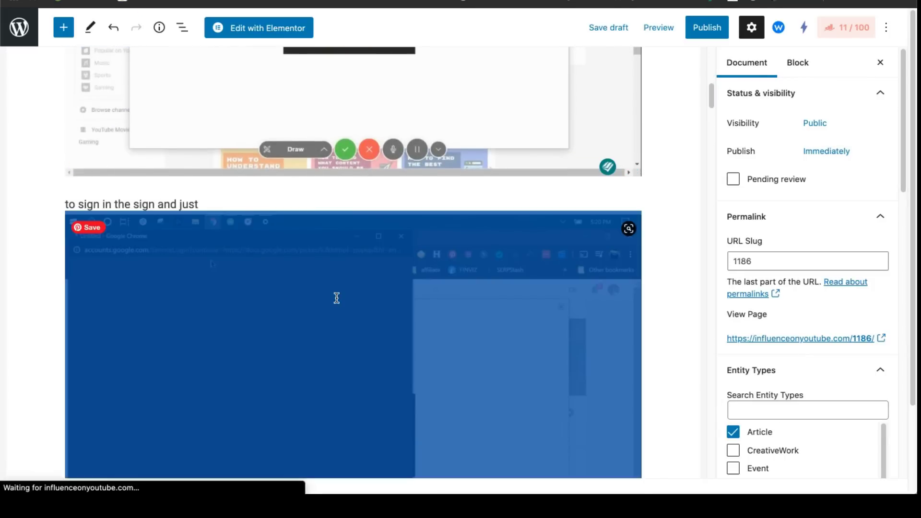
pyautogui.scroll(-7, 336, 298)
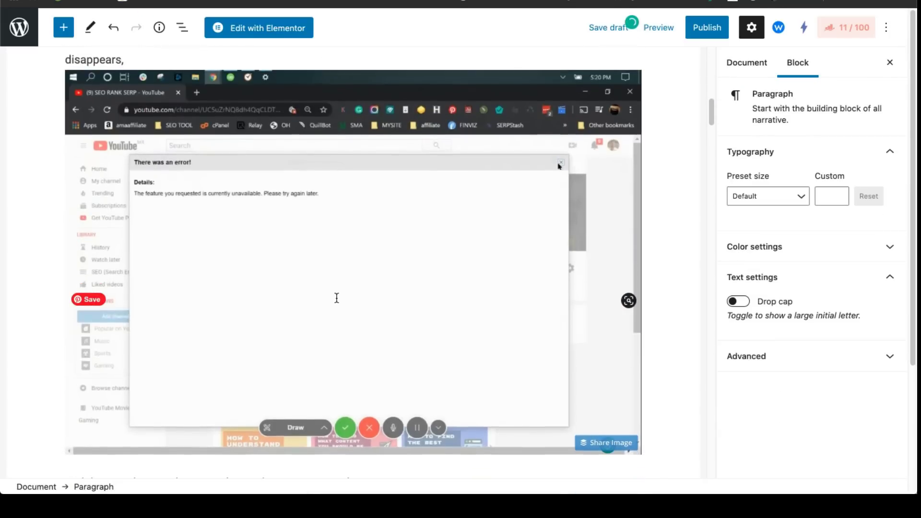
pyautogui.click(331, 250)
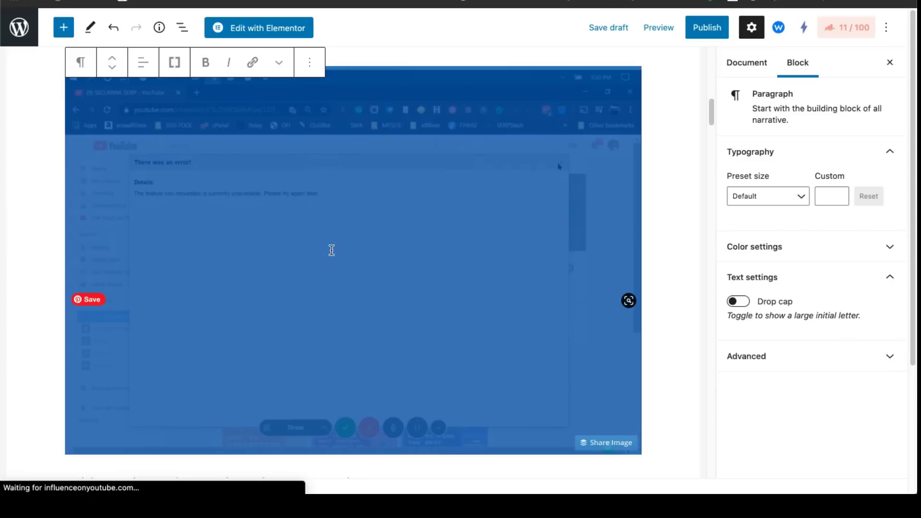
pyautogui.scroll(-9, 332, 249)
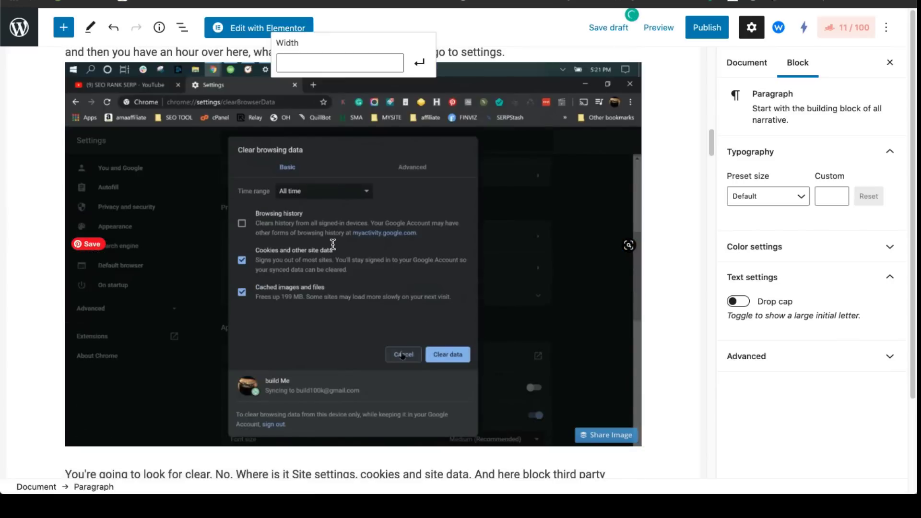
pyautogui.click(333, 244)
pyautogui.scroll(-8, 332, 245)
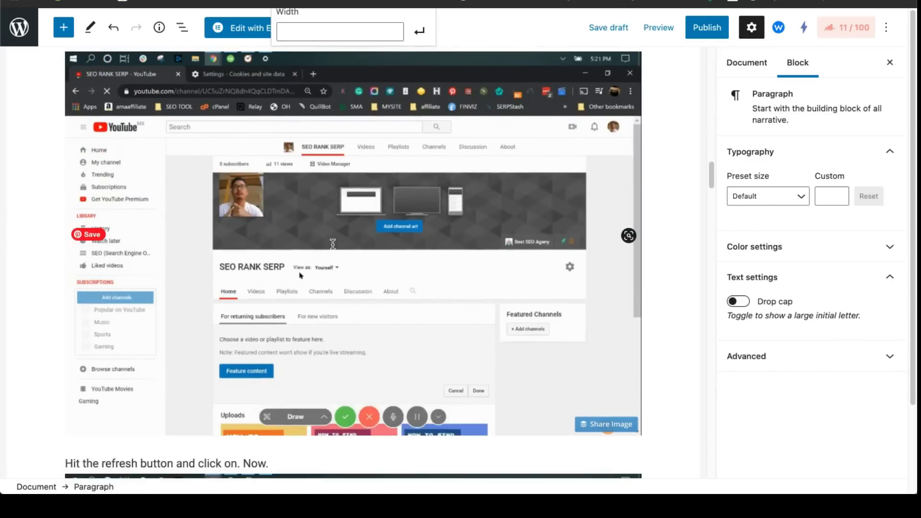
pyautogui.click(333, 245)
pyautogui.scroll(-8, 333, 245)
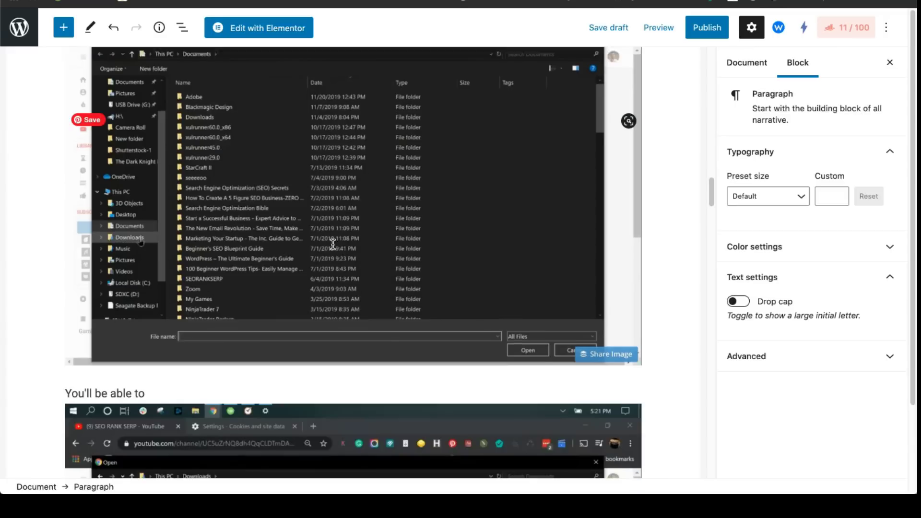
pyautogui.scroll(-6, 341, 176)
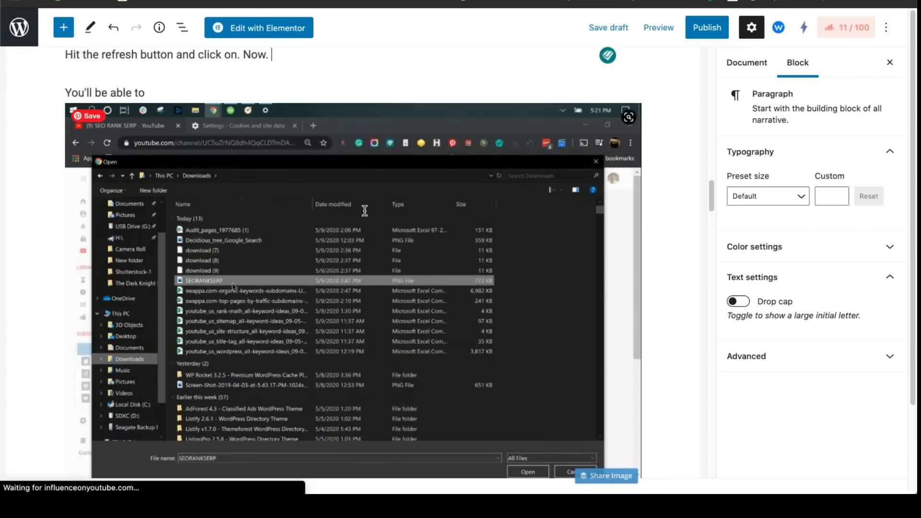
# Step: Check the file-dialog and channel-art screenshots, undoing an accidental screenshot deletion
pyautogui.click(363, 212)
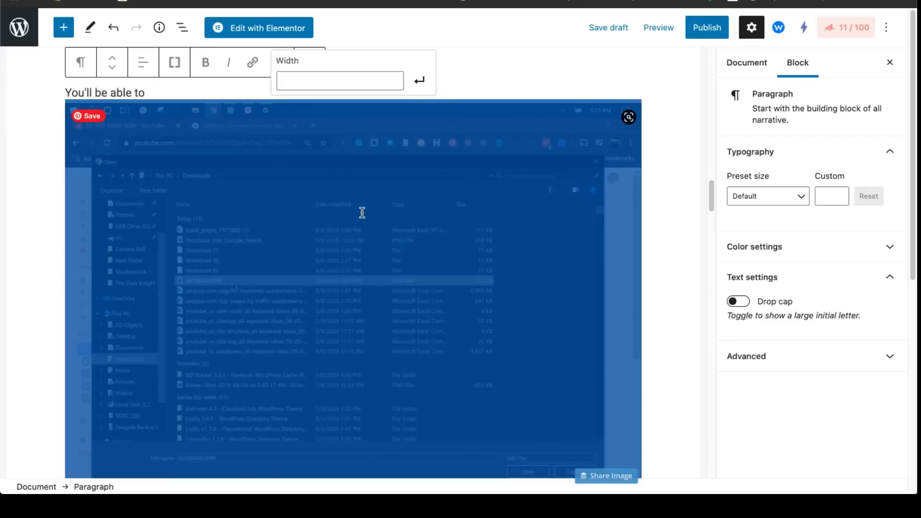
pyautogui.scroll(-1, 362, 210)
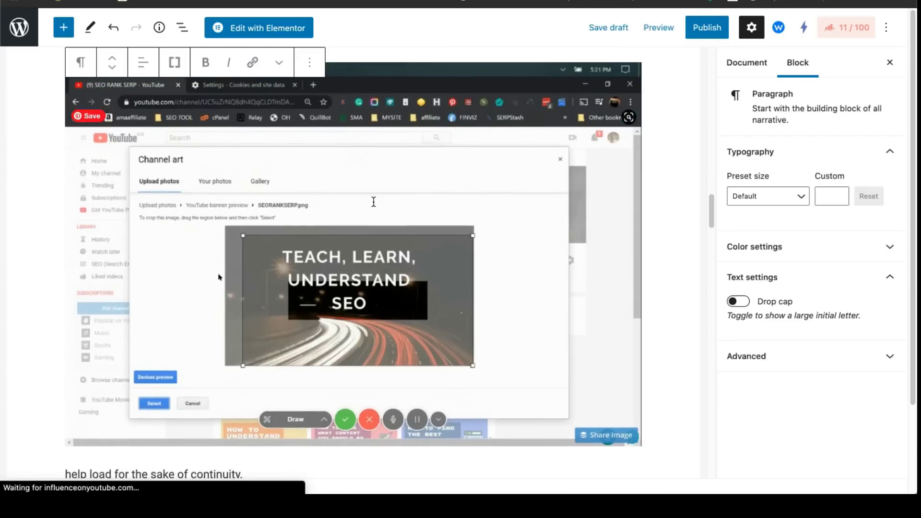
pyautogui.click(374, 202)
pyautogui.press('BackSpace')
pyautogui.click(374, 202)
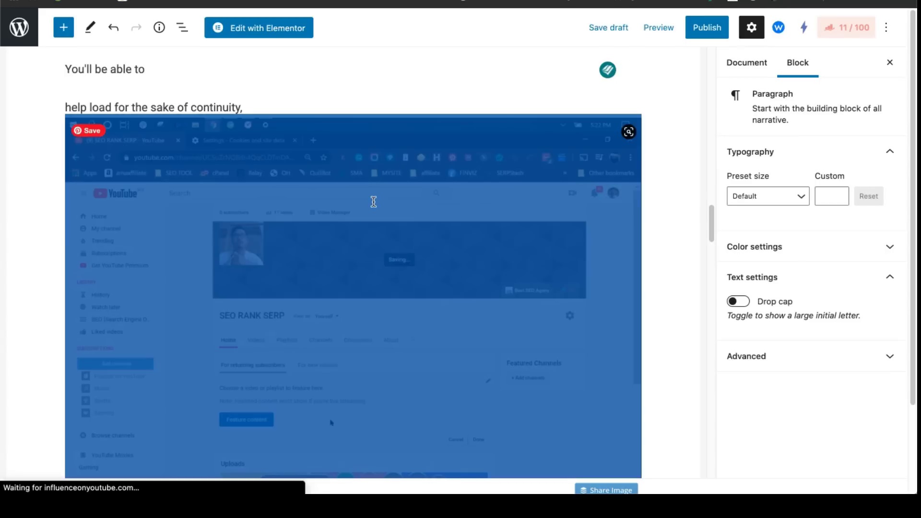
pyautogui.hotkey('ctrl', 'z')
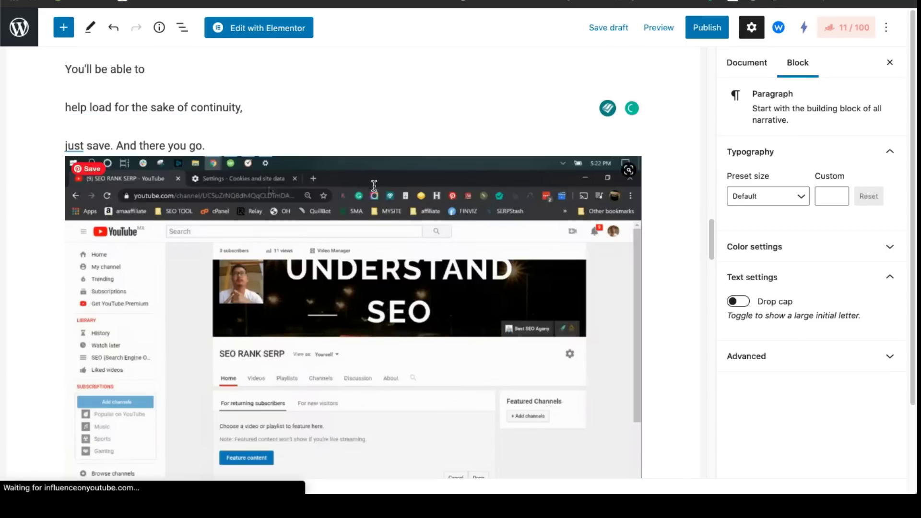
pyautogui.click(375, 192)
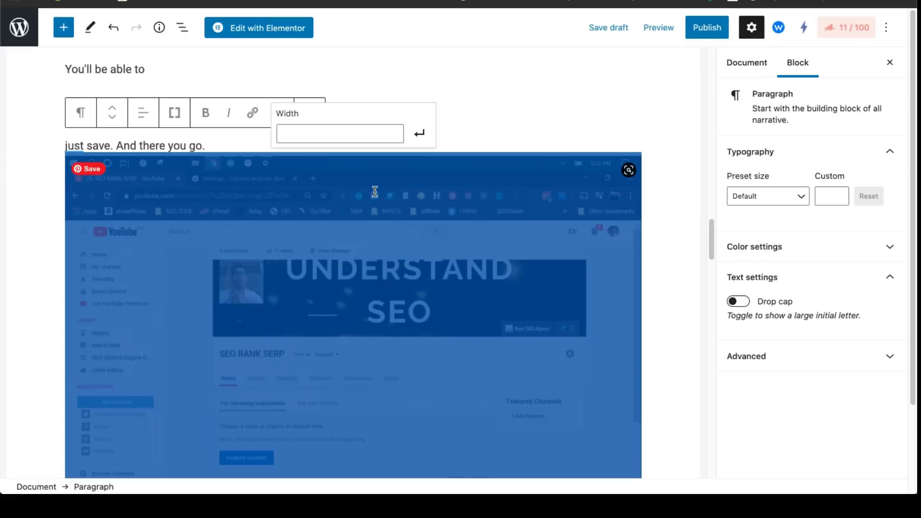
pyautogui.hotkey('ctrl', 'z')
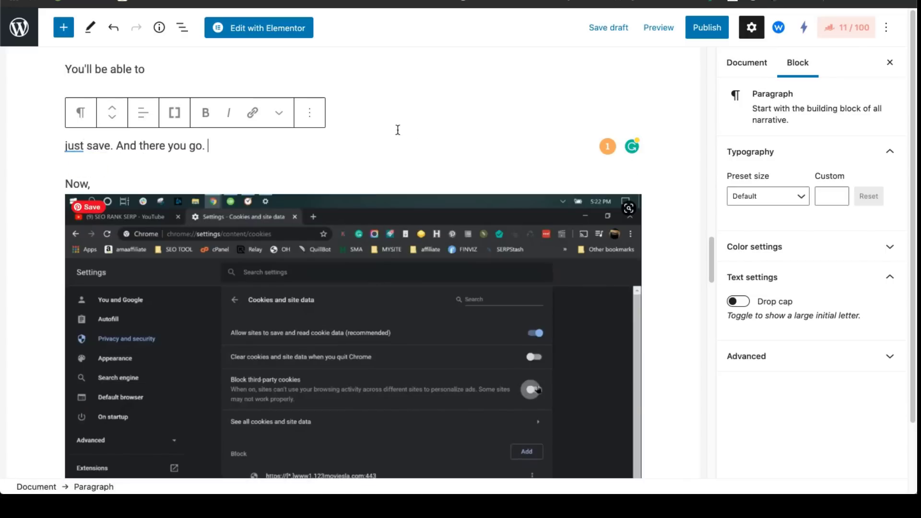
pyautogui.scroll(15, 397, 130)
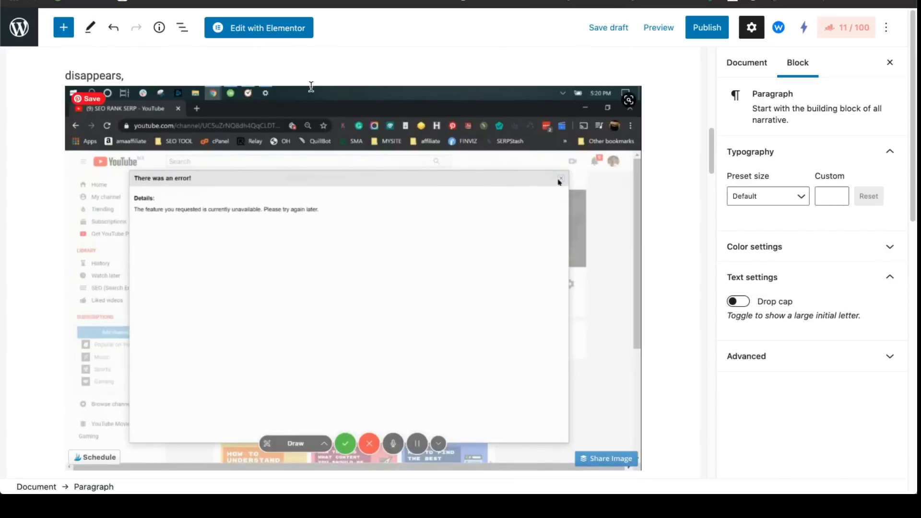
pyautogui.scroll(10, 311, 86)
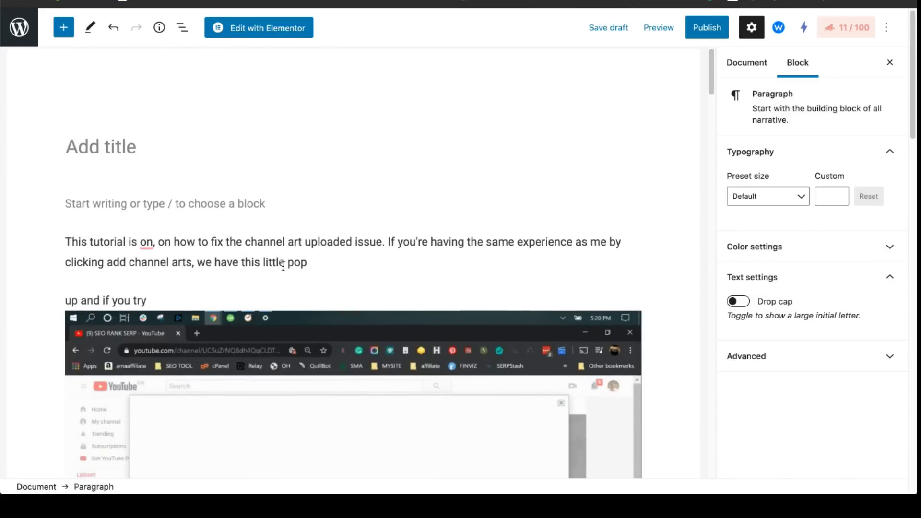
# Step: Accept Grammarly's fix to remove the duplicated word 'on'
pyautogui.click(146, 245)
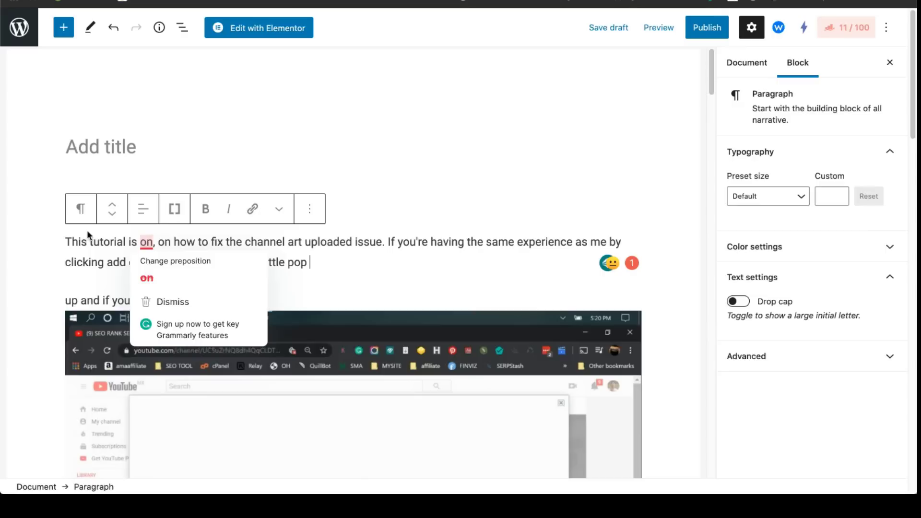
pyautogui.moveTo(146, 239)
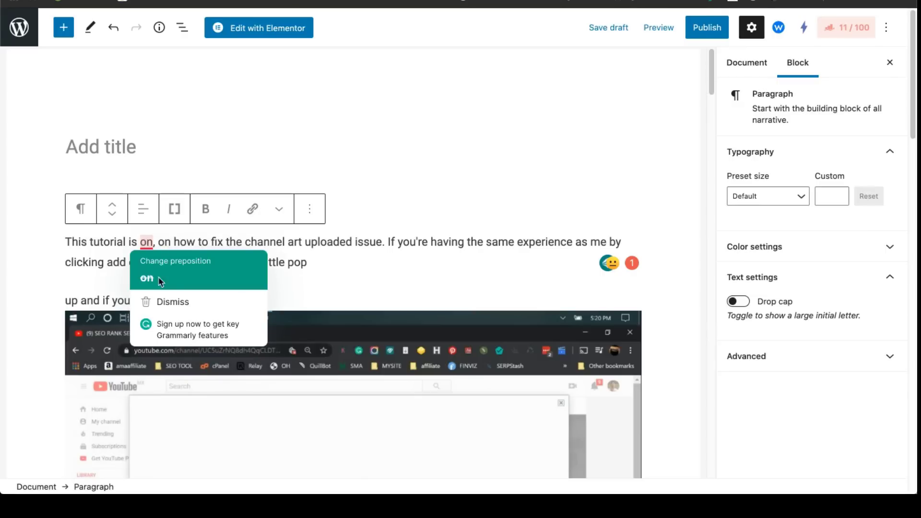
pyautogui.click(160, 282)
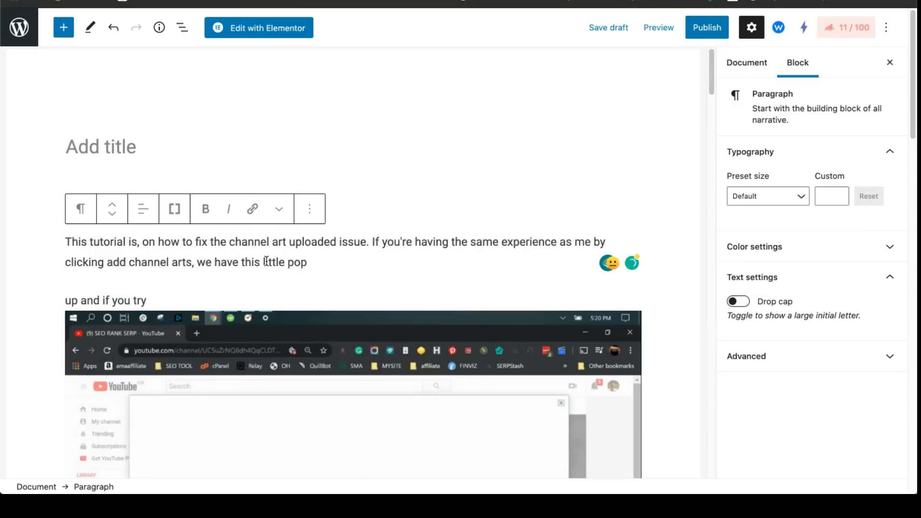
# Step: Add a comma after 'cookies' in the site settings paragraph
pyautogui.scroll(-1, 266, 261)
pyautogui.scroll(-20, 253, 305)
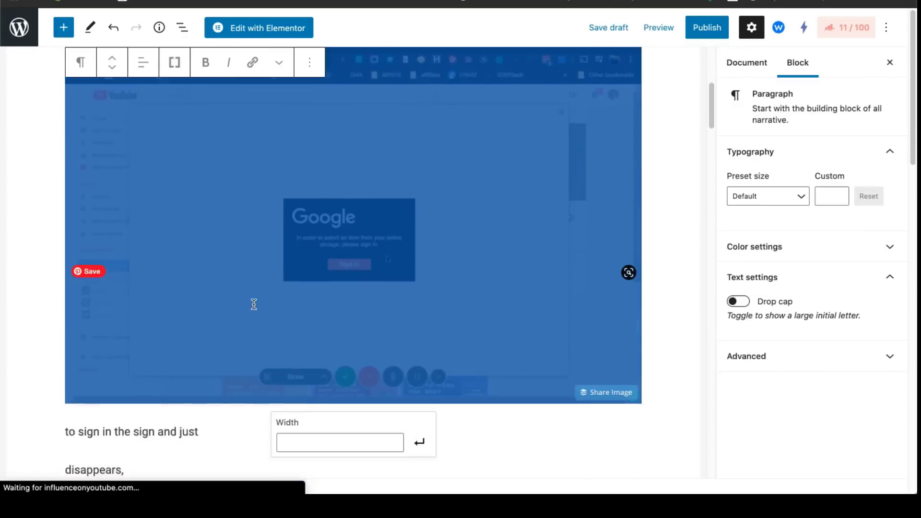
pyautogui.scroll(15, 253, 305)
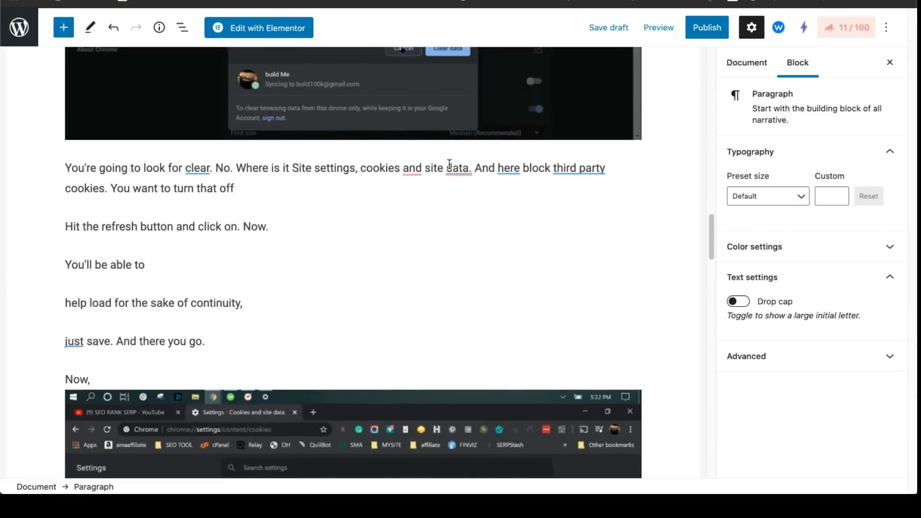
pyautogui.moveTo(412, 169)
pyautogui.click(422, 202)
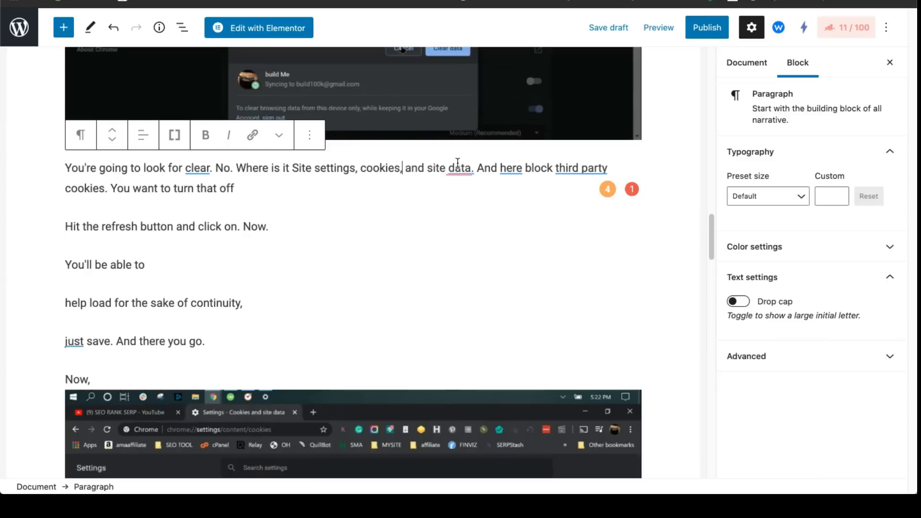
# Step: Remove the period after 'site data' so it runs into 'And here block'
pyautogui.moveTo(458, 165)
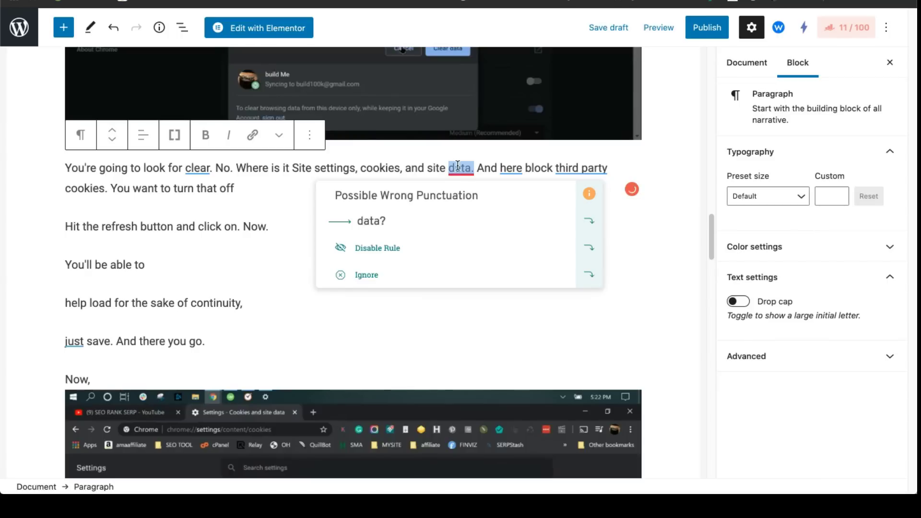
pyautogui.click(460, 213)
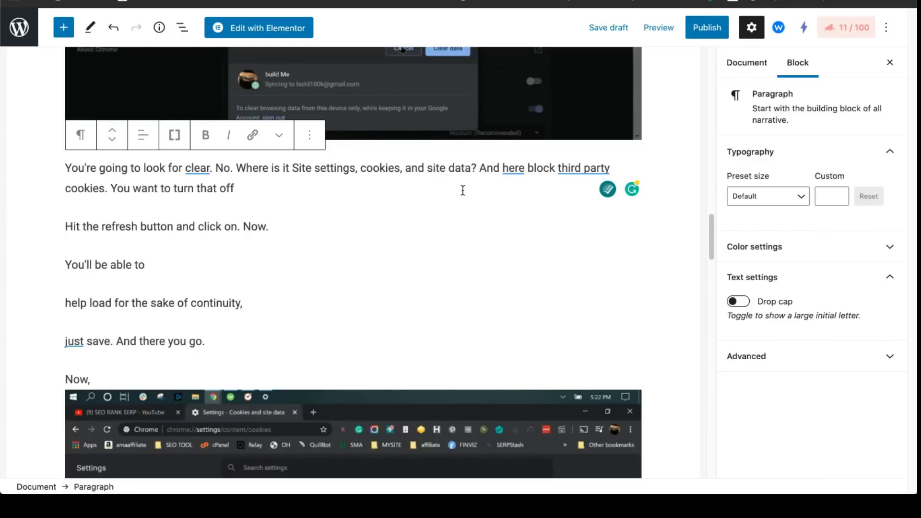
pyautogui.click(479, 167)
pyautogui.press('BackSpace')
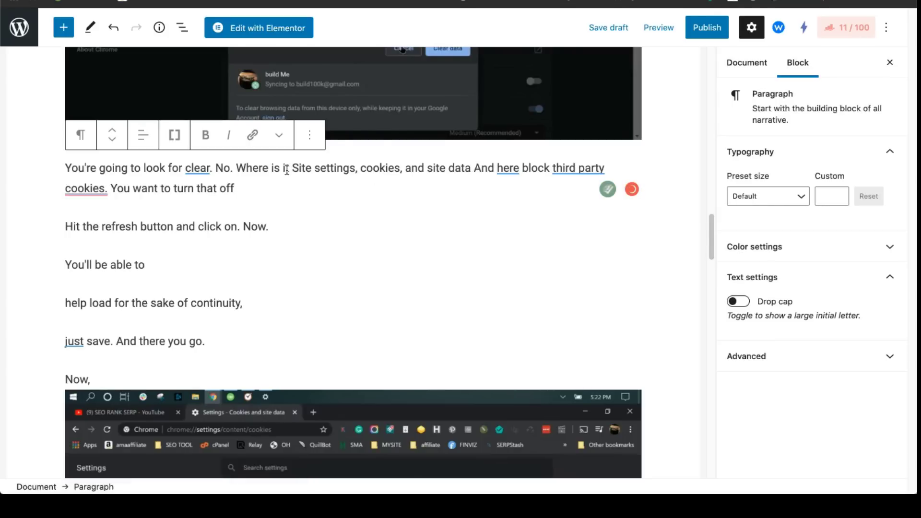
pyautogui.moveTo(189, 167)
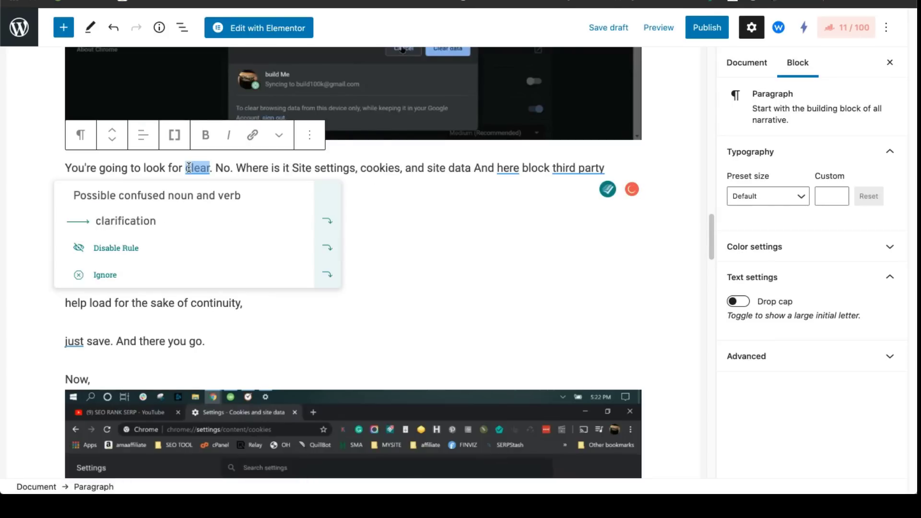
pyautogui.scroll(3, 214, 168)
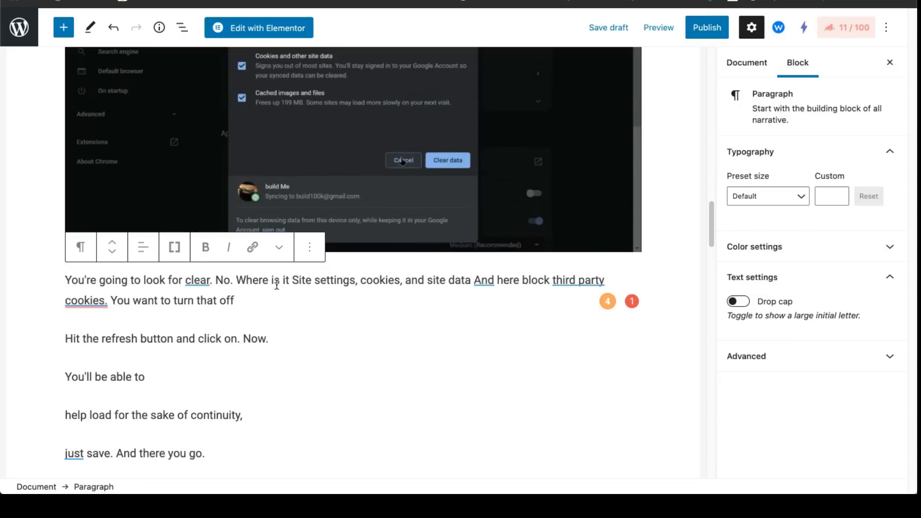
# Step: Delete the false start 'clear. No. Where is it' before Site settings
pyautogui.scroll(1, 277, 284)
pyautogui.moveTo(293, 292); pyautogui.dragTo(182, 292)
pyautogui.press('BackSpace')
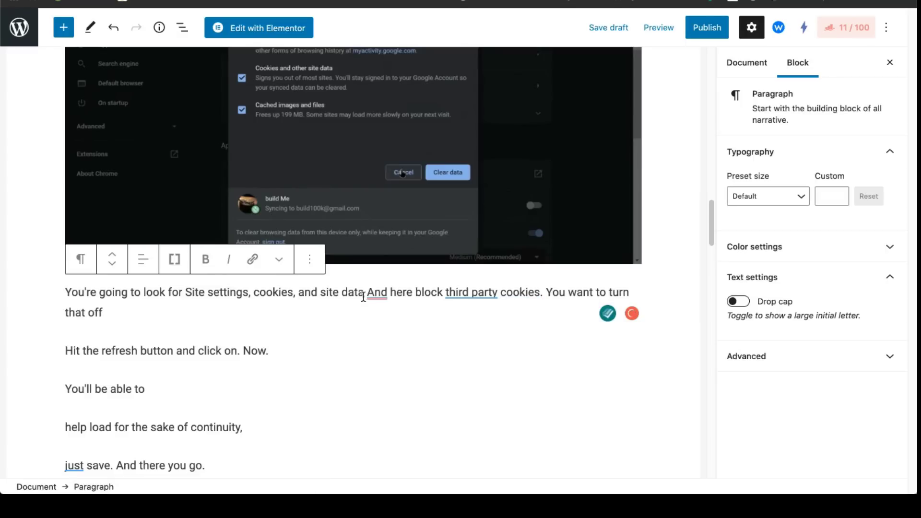
# Step: Split 'Now.' into its own paragraph and remove the stray backslash
pyautogui.click(176, 308)
pyautogui.scroll(-4, 192, 345)
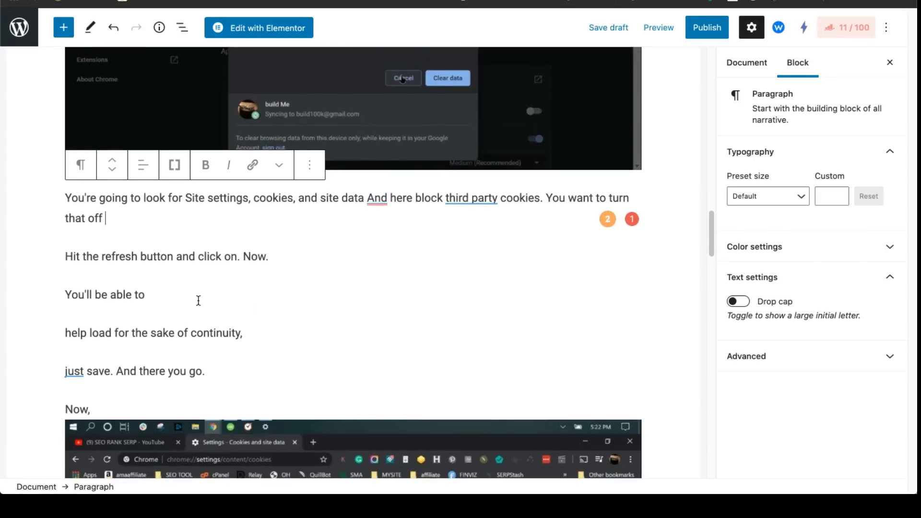
pyautogui.click(245, 256)
pyautogui.press('Return')
pyautogui.write('\\')
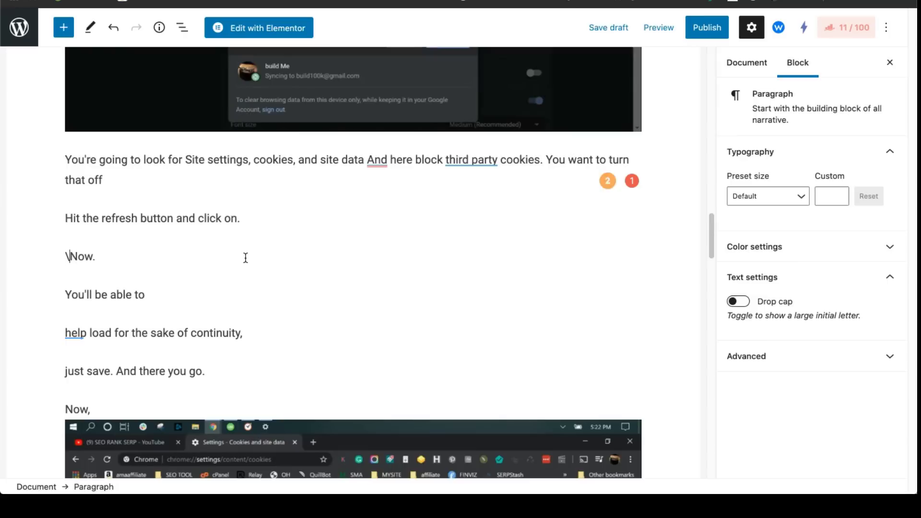
pyautogui.press('BackSpace')
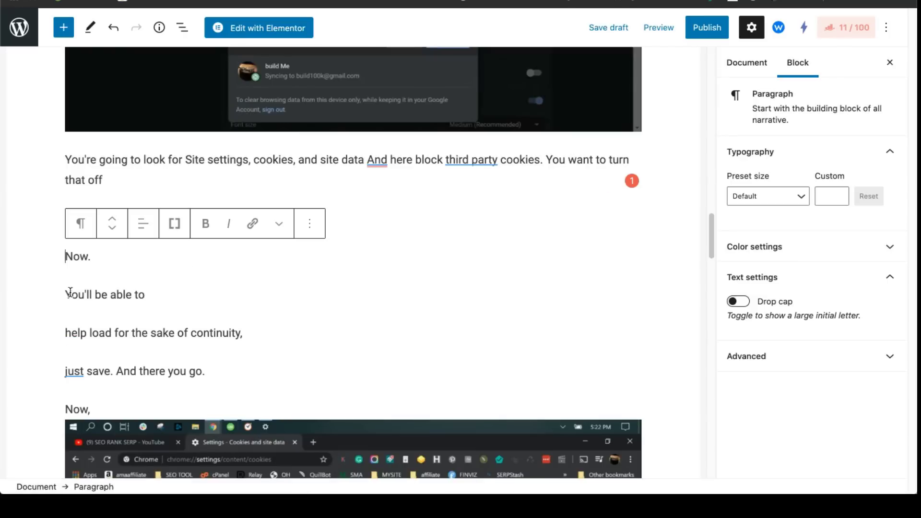
# Step: Join the 'You'll be able to', help load and 'just save' lines into one paragraph
pyautogui.click(65, 292)
pyautogui.press('BackSpace')
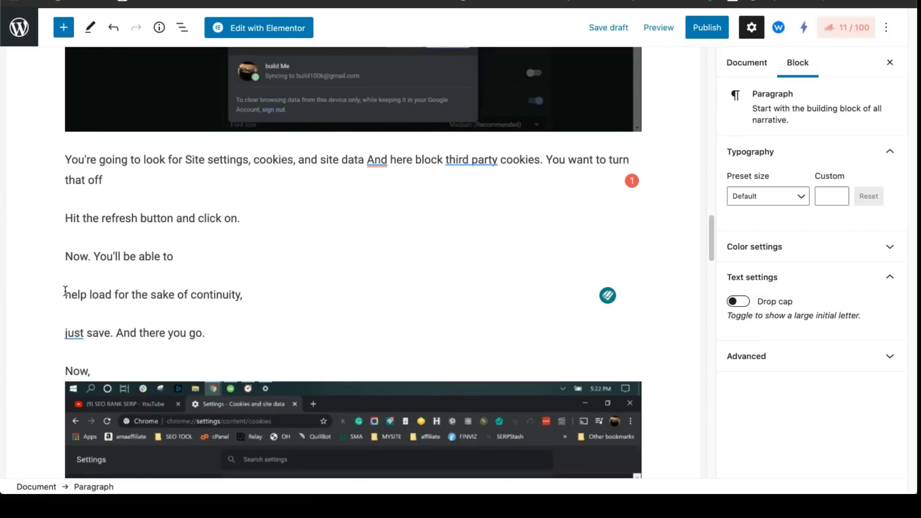
pyautogui.click(65, 310)
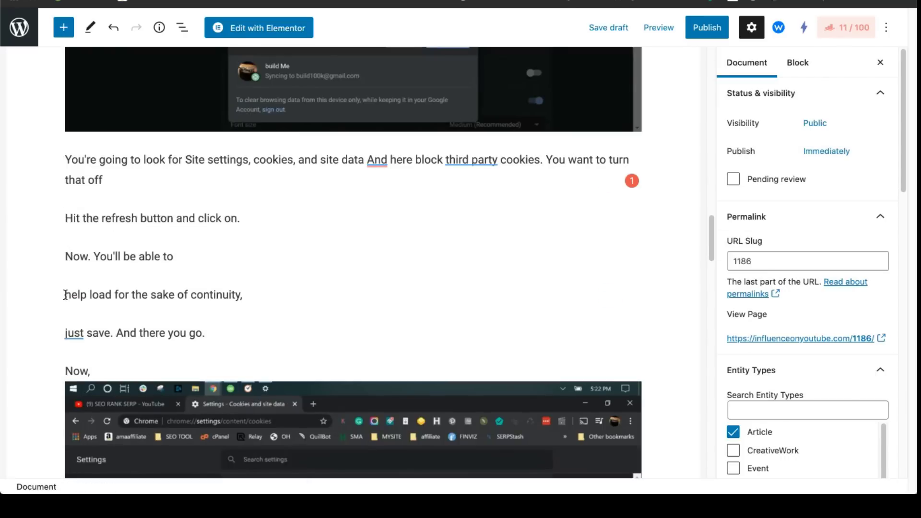
pyautogui.click(65, 295)
pyautogui.press('BackSpace')
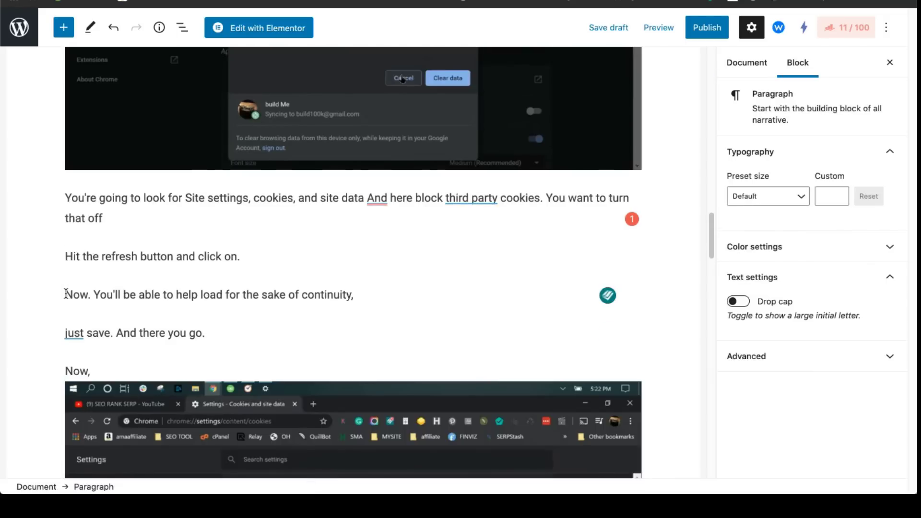
pyautogui.click(62, 332)
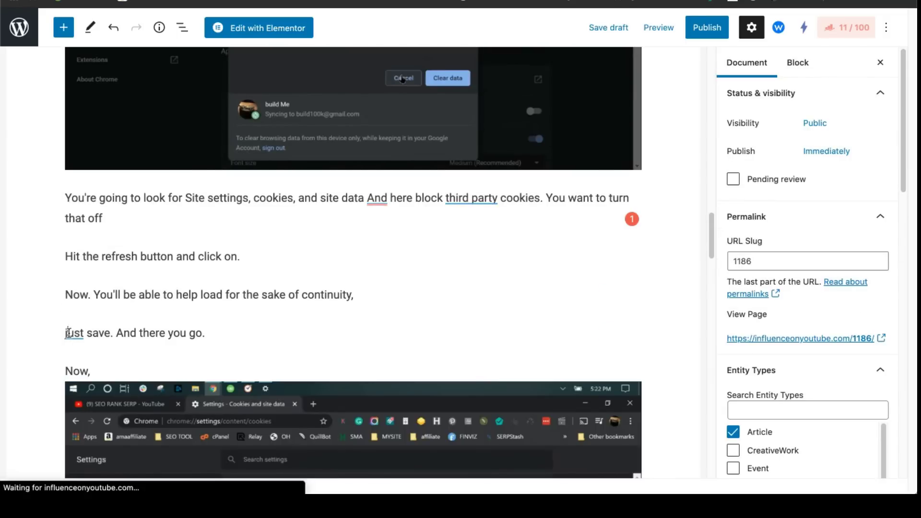
pyautogui.click(69, 332)
pyautogui.press('BackSpace')
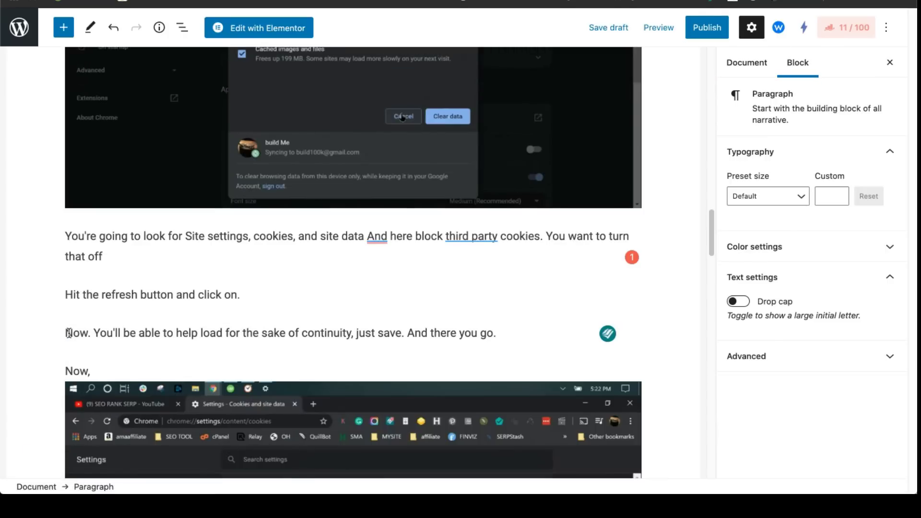
# Step: Select the stray YouTube screenshot inside the closing line
pyautogui.scroll(-8, 216, 298)
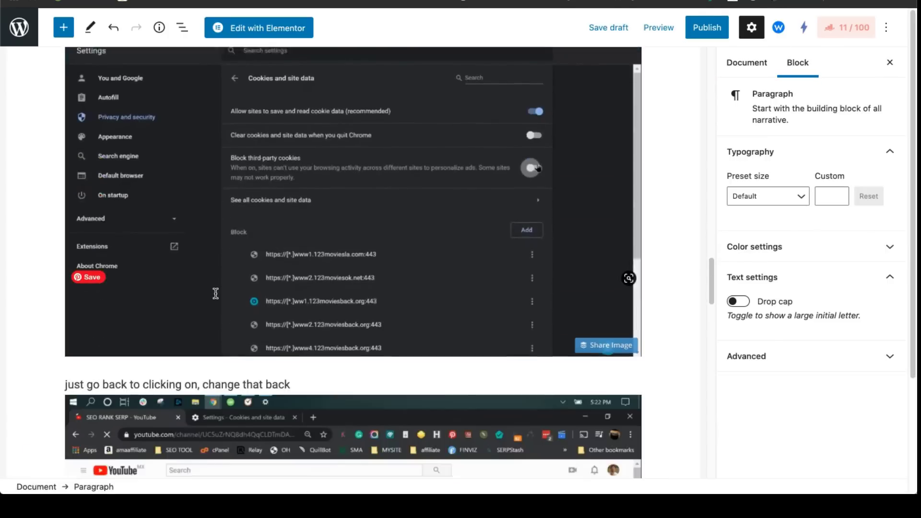
pyautogui.scroll(-13, 216, 294)
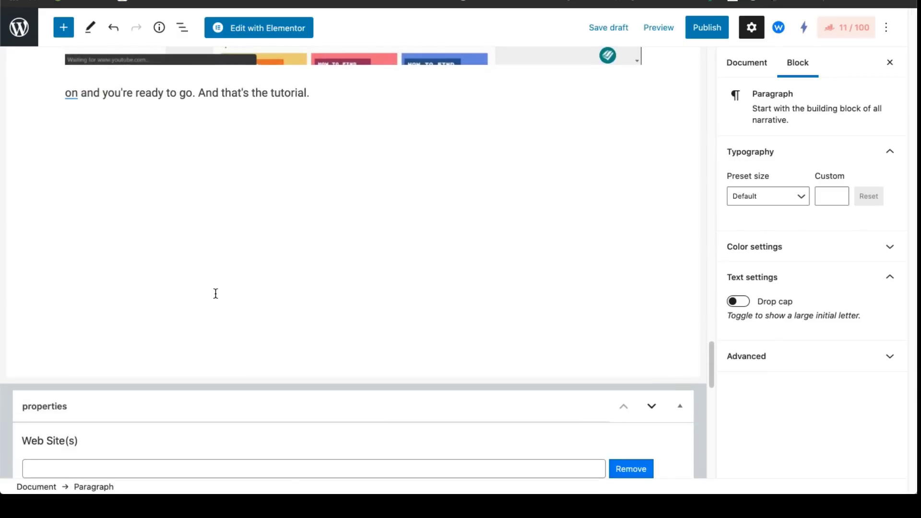
pyautogui.scroll(5, 215, 294)
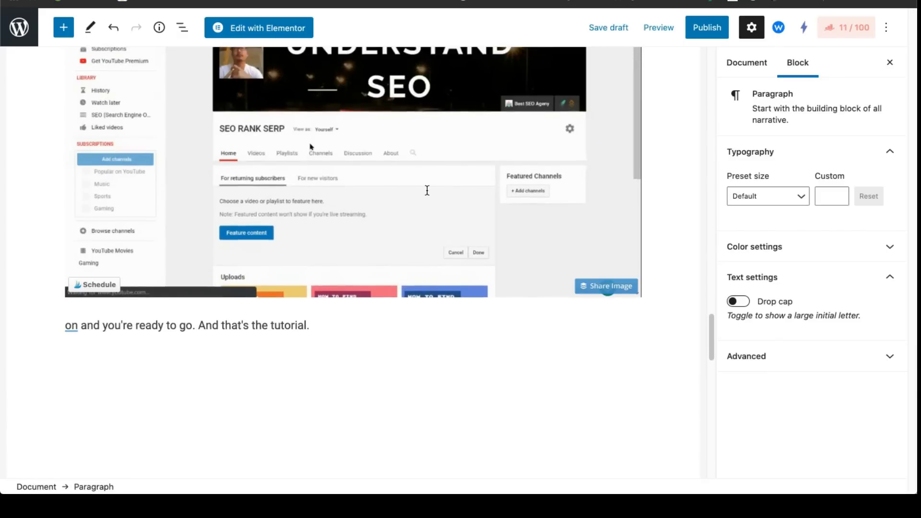
pyautogui.scroll(3, 427, 190)
pyautogui.click(427, 190)
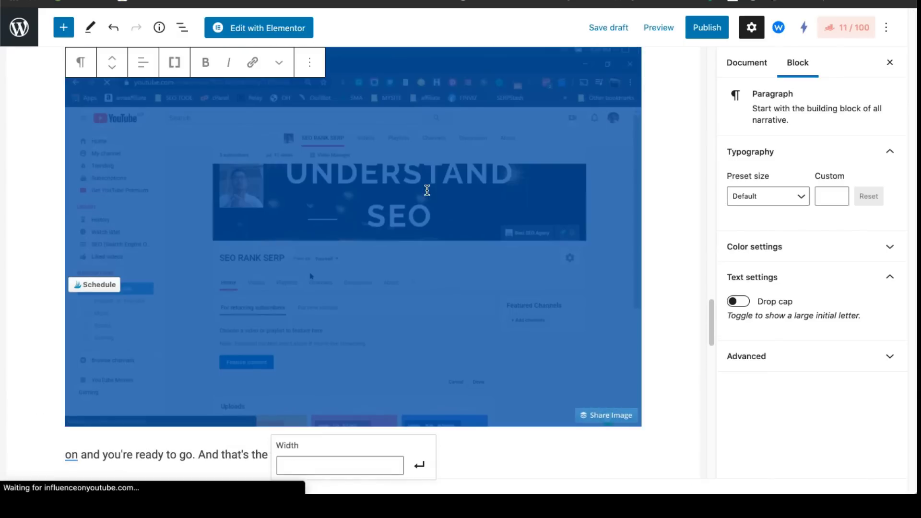
# Step: Delete the inline YouTube channel screenshot and allow pop-ups for the page preview
pyautogui.press('BackSpace')
pyautogui.scroll(6, 426, 189)
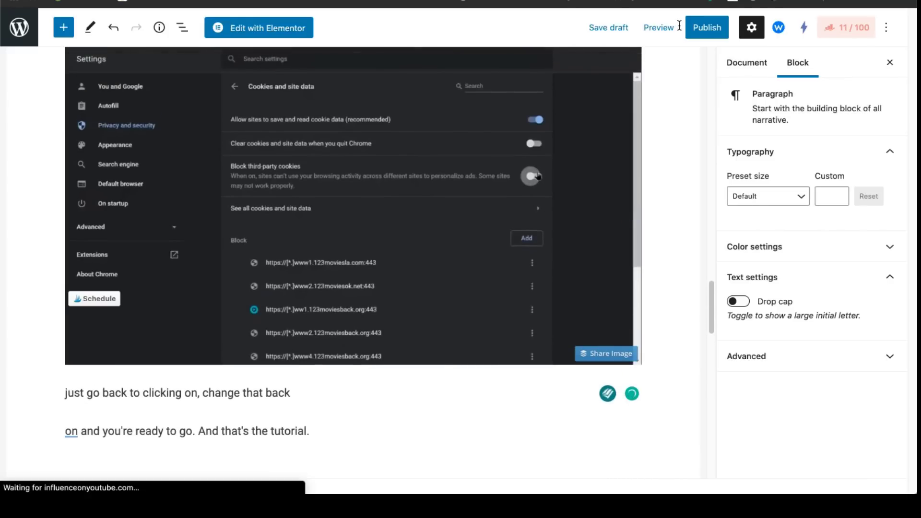
pyautogui.click(664, 27)
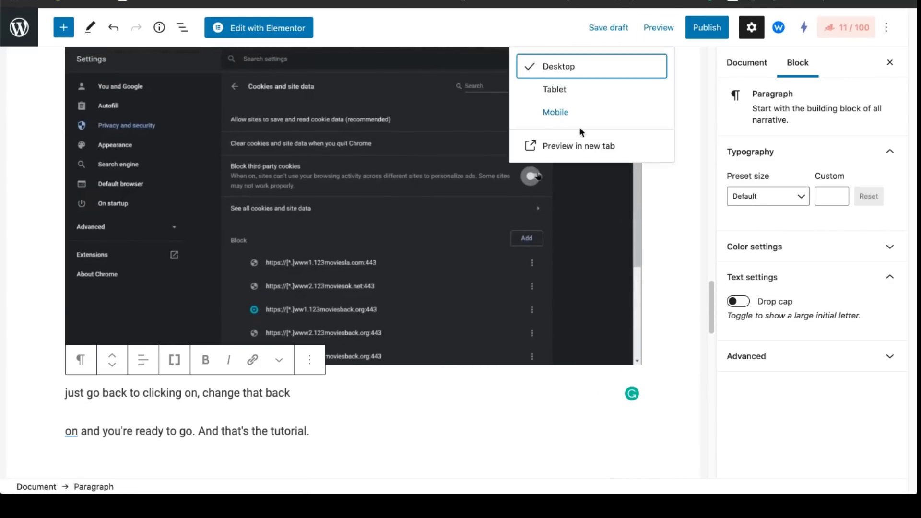
pyautogui.click(528, 146)
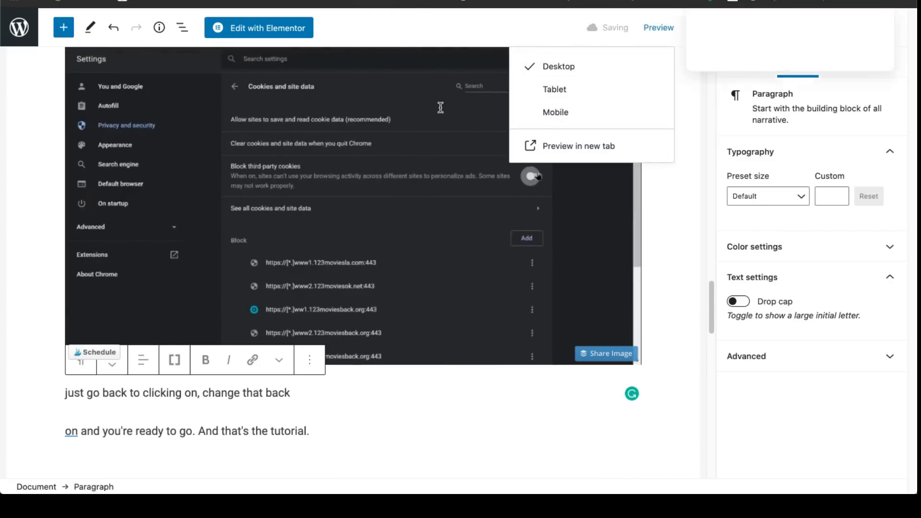
pyautogui.click(758, 67)
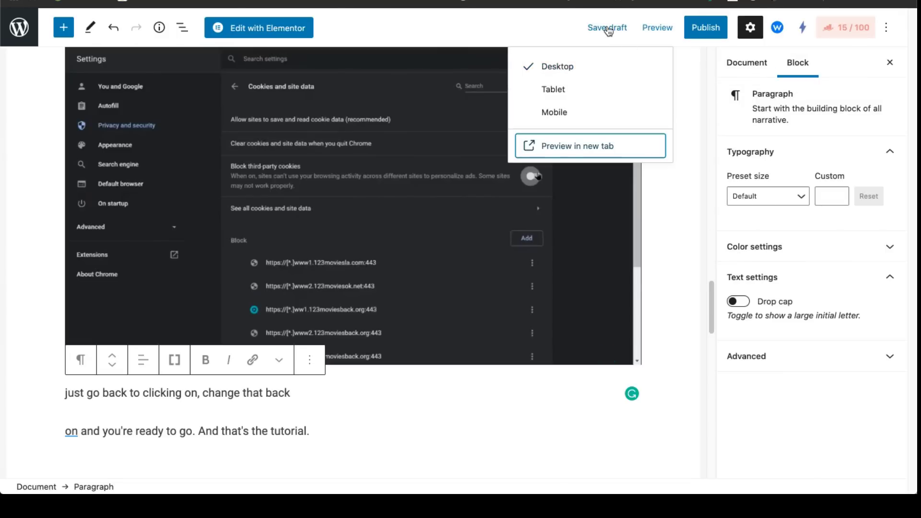
# Step: Save the page as a draft and preview it in a new tab
pyautogui.click(608, 28)
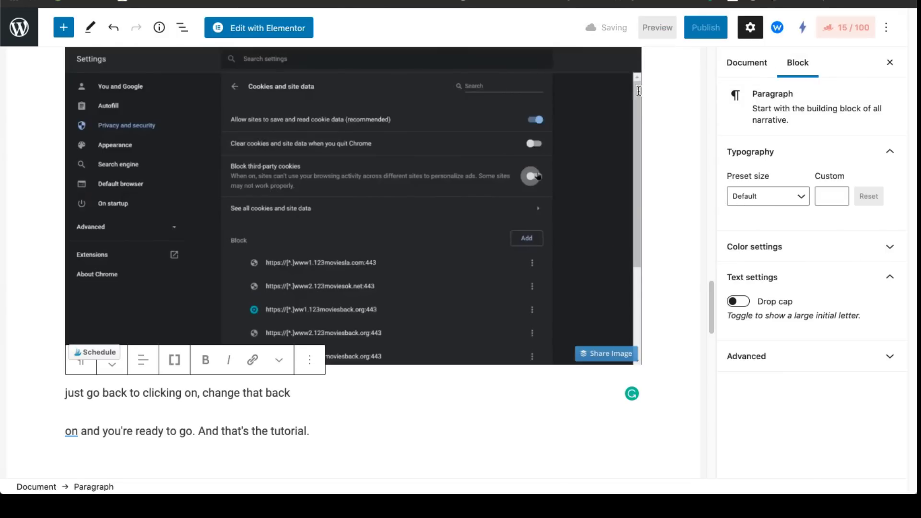
pyautogui.click(664, 32)
pyautogui.click(609, 150)
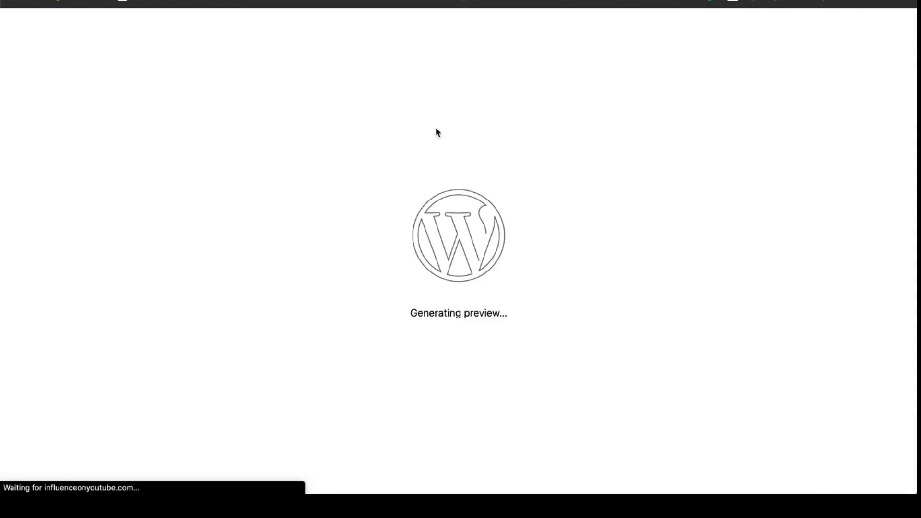
# Step: Scroll the preview to the footer and back up to the 'Reading Time is About 1 Minutes' heading
pyautogui.scroll(-7, 436, 129)
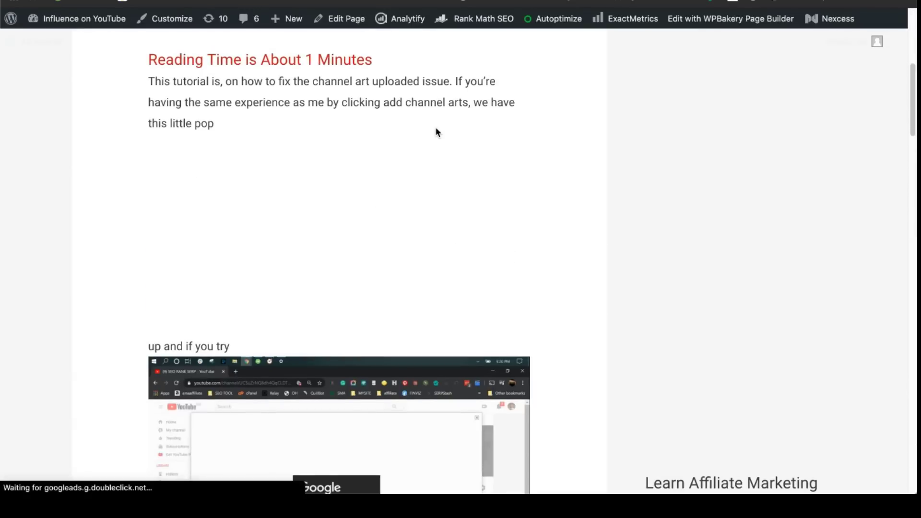
pyautogui.scroll(-2, 435, 132)
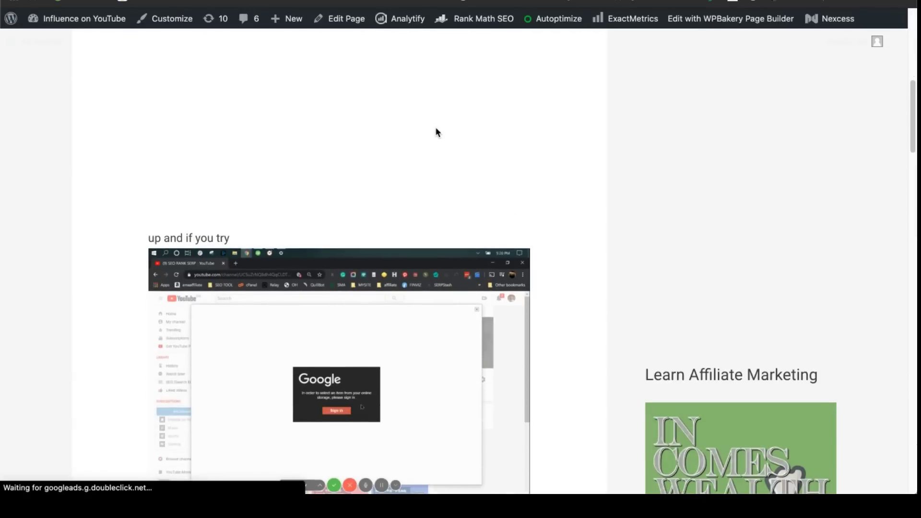
pyautogui.scroll(-4, 436, 131)
pyautogui.scroll(-8, 436, 132)
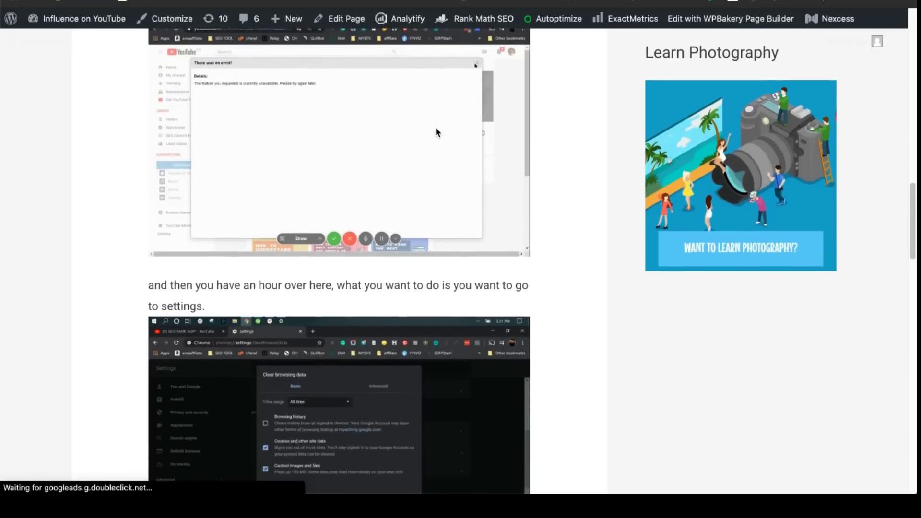
pyautogui.scroll(-8, 435, 128)
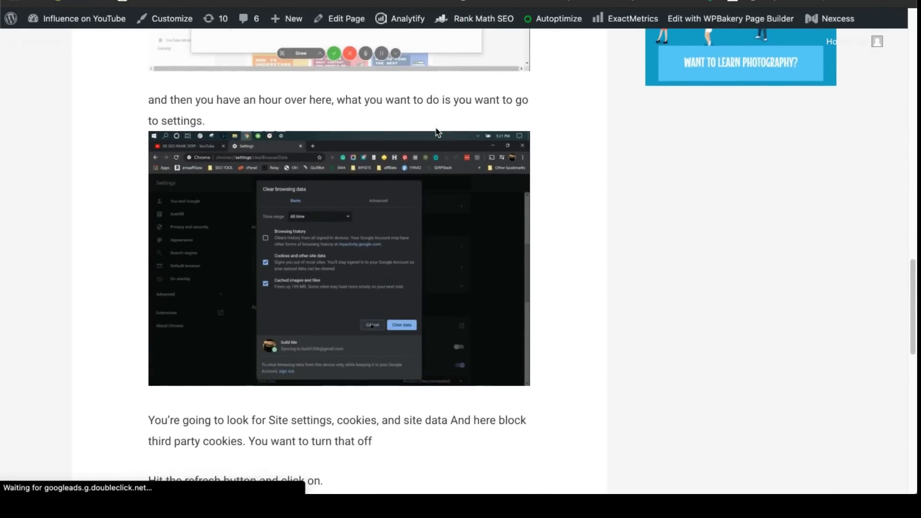
pyautogui.scroll(-1, 438, 132)
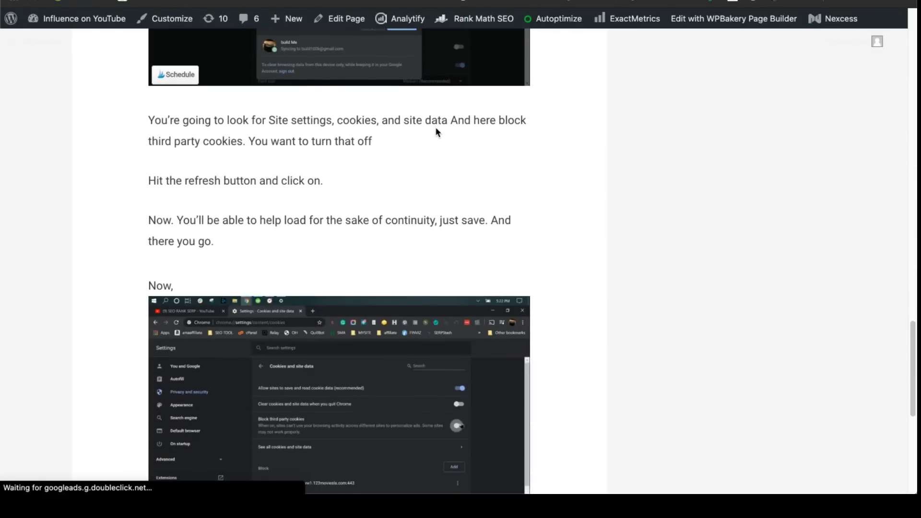
pyautogui.scroll(-4, 436, 131)
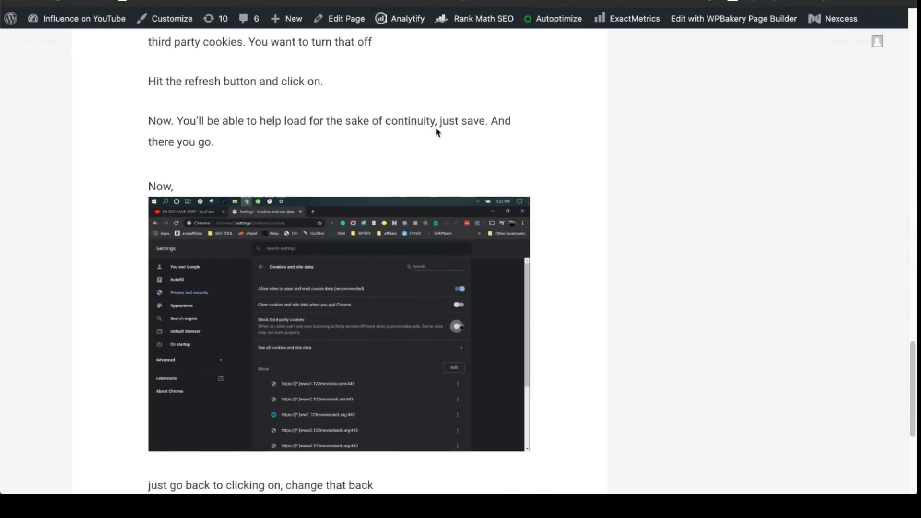
pyautogui.scroll(-4, 436, 132)
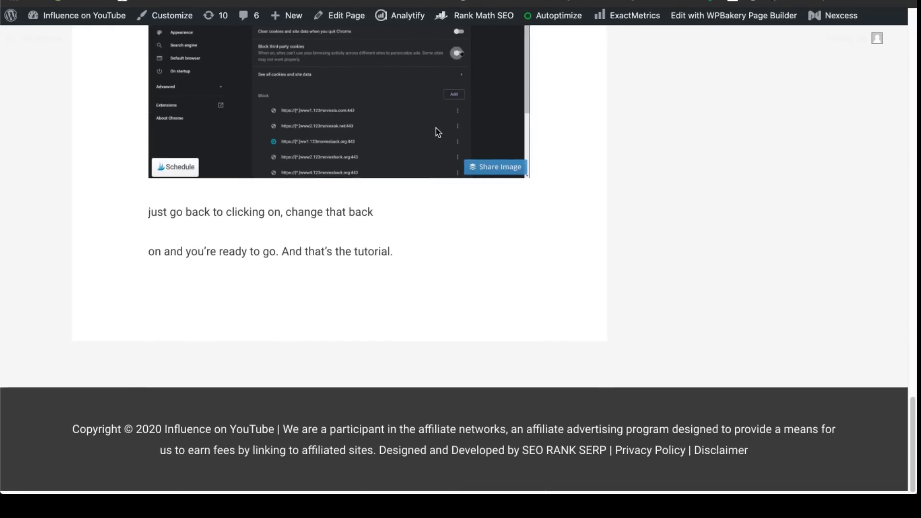
pyautogui.scroll(17, 435, 261)
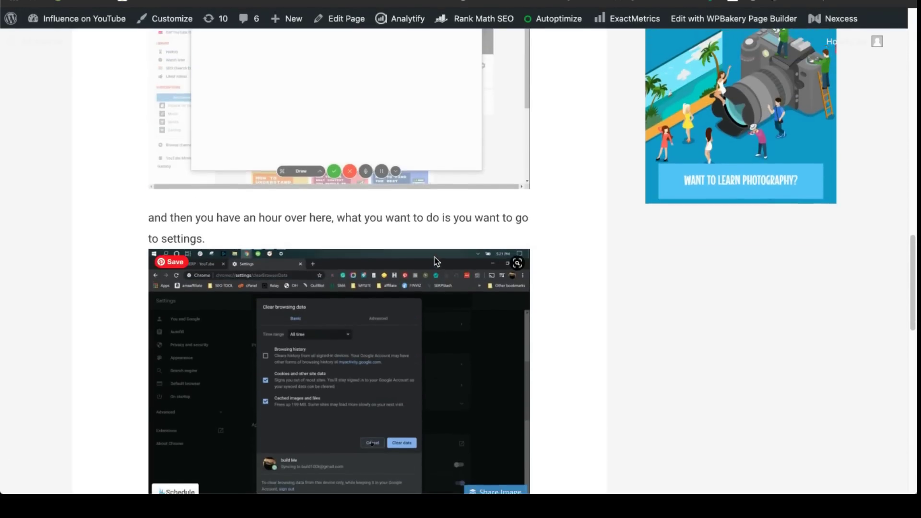
pyautogui.scroll(10, 435, 260)
pyautogui.scroll(9, 434, 259)
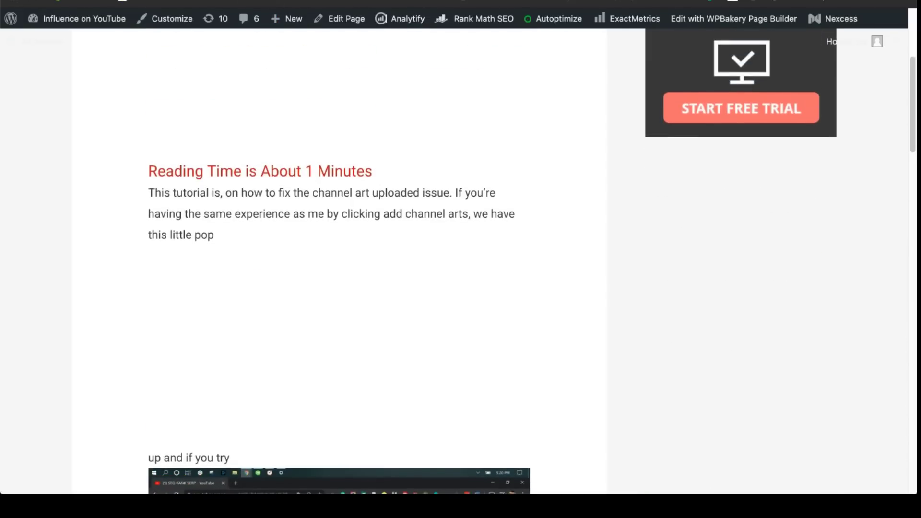
# Step: Scroll the branding-watermark post to Related Posts, then close that tab to return to the editor
pyautogui.scroll(5, 423, 68)
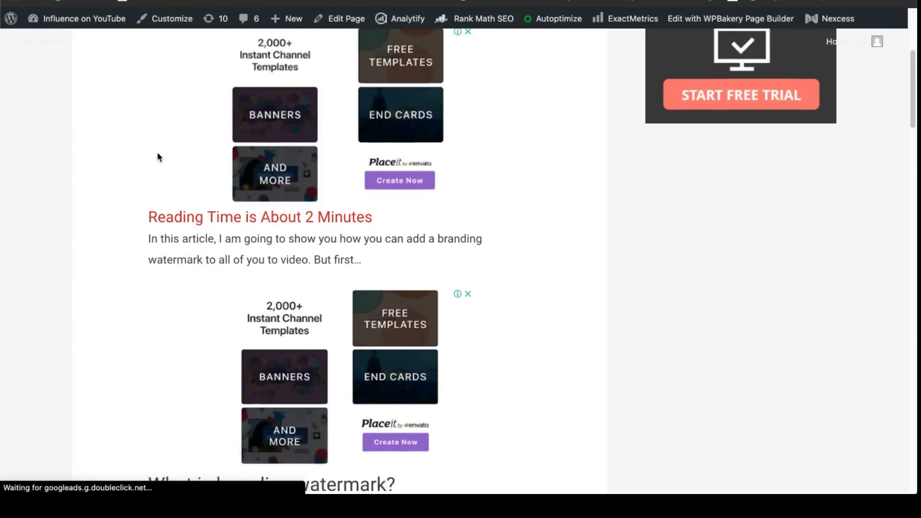
pyautogui.scroll(4, 157, 152)
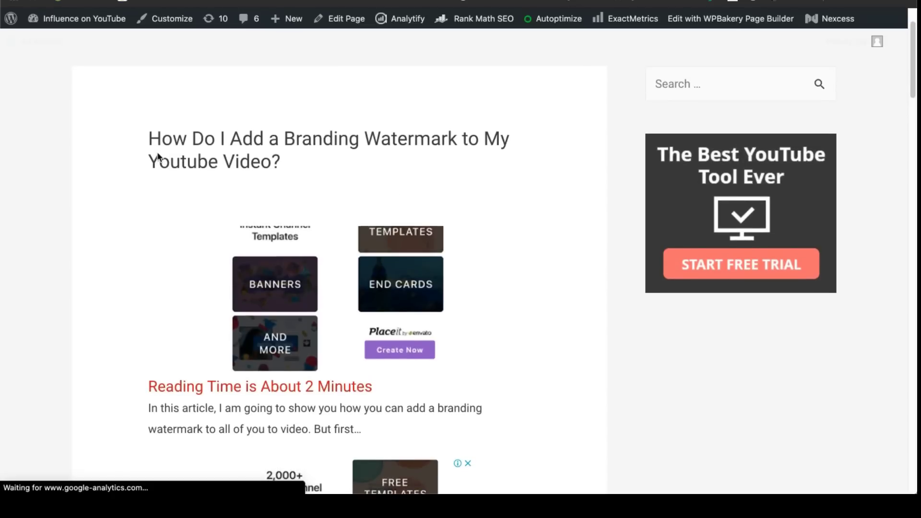
pyautogui.scroll(-12, 157, 152)
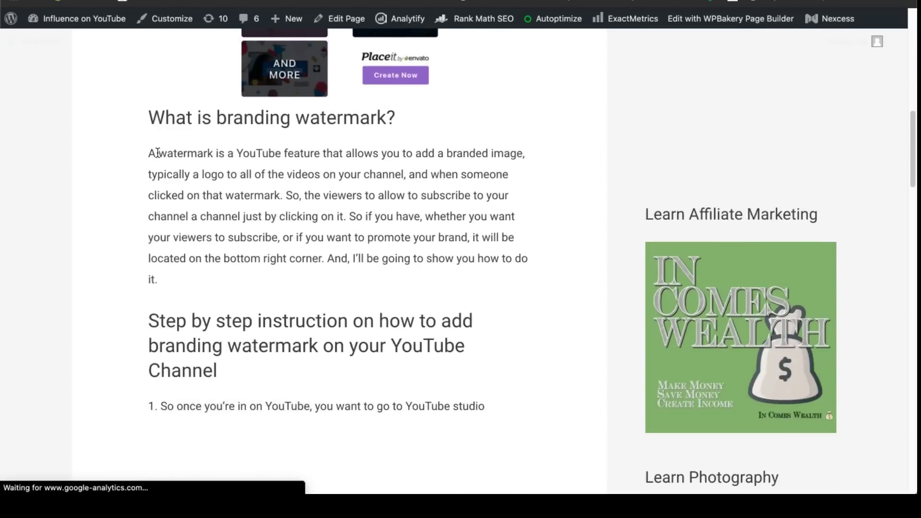
pyautogui.scroll(-2, 156, 152)
pyautogui.scroll(-3, 157, 153)
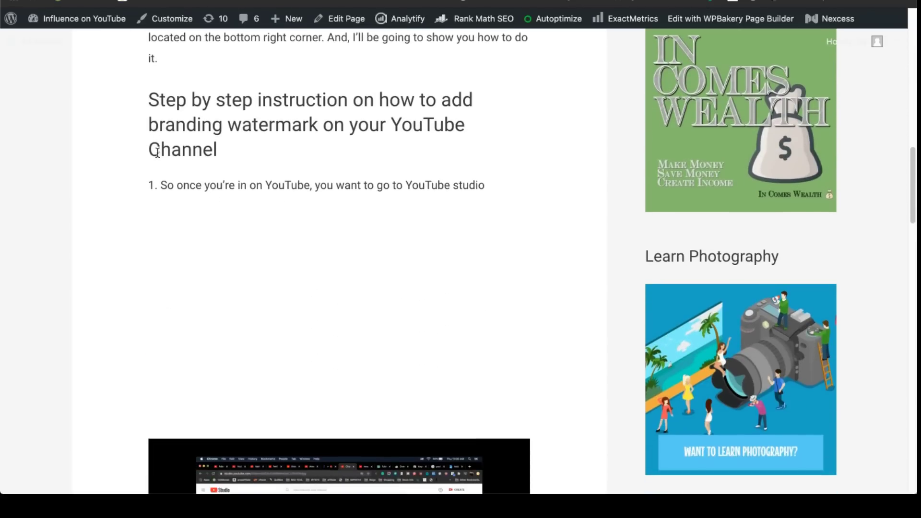
pyautogui.scroll(-2, 158, 153)
pyautogui.scroll(-8, 157, 153)
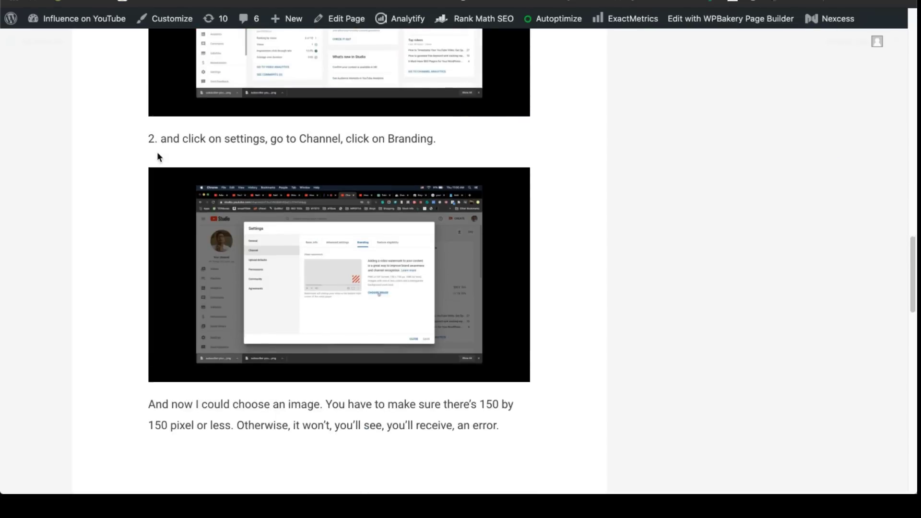
pyautogui.scroll(-15, 157, 151)
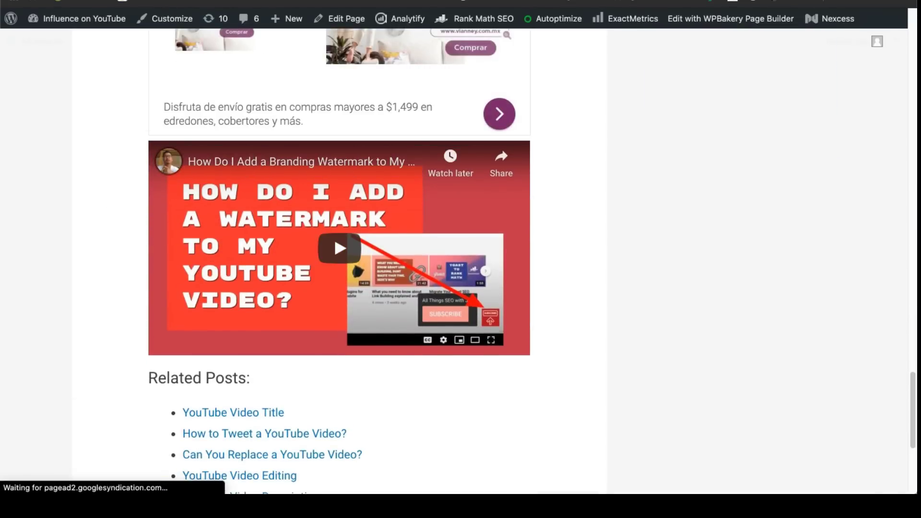
pyautogui.hotkey('ctrl', 'w')
# Step: Scroll up to the title and click into the intro paragraph, dismissing the Preview dropdown
pyautogui.scroll(-3, 360, 217)
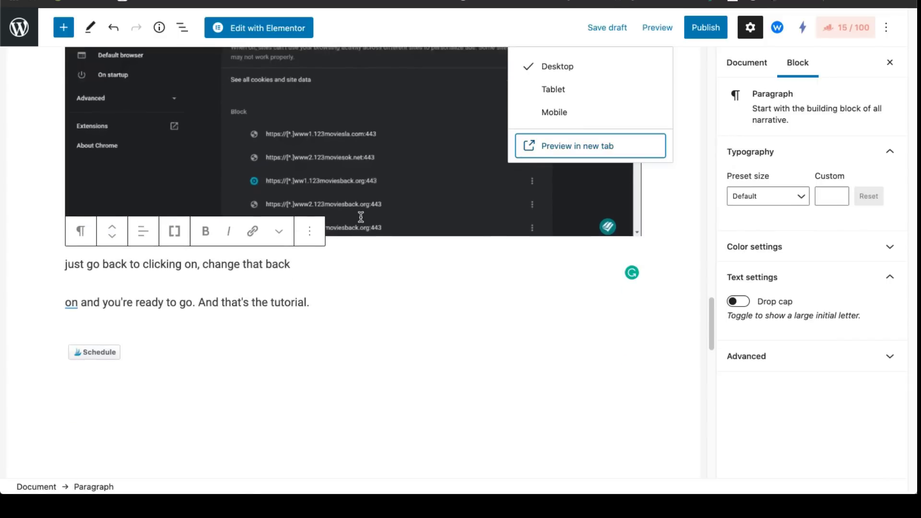
pyautogui.scroll(8, 361, 217)
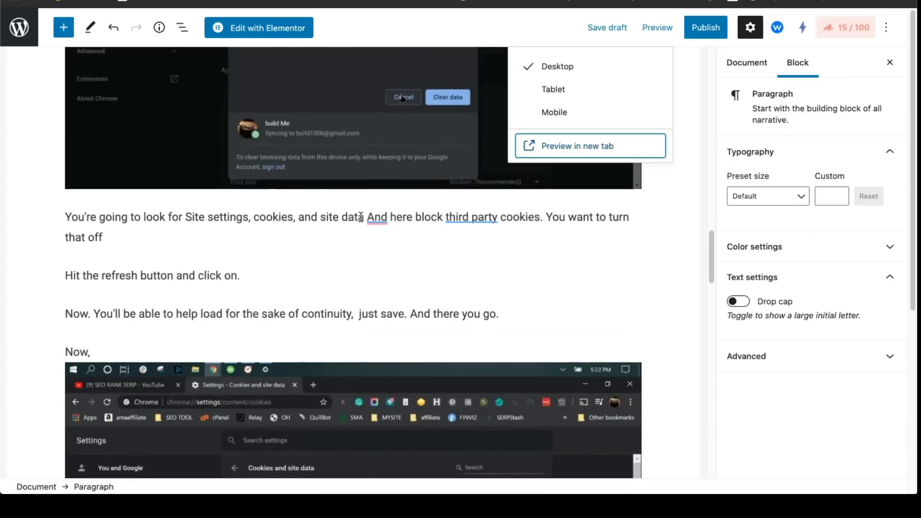
pyautogui.scroll(10, 360, 217)
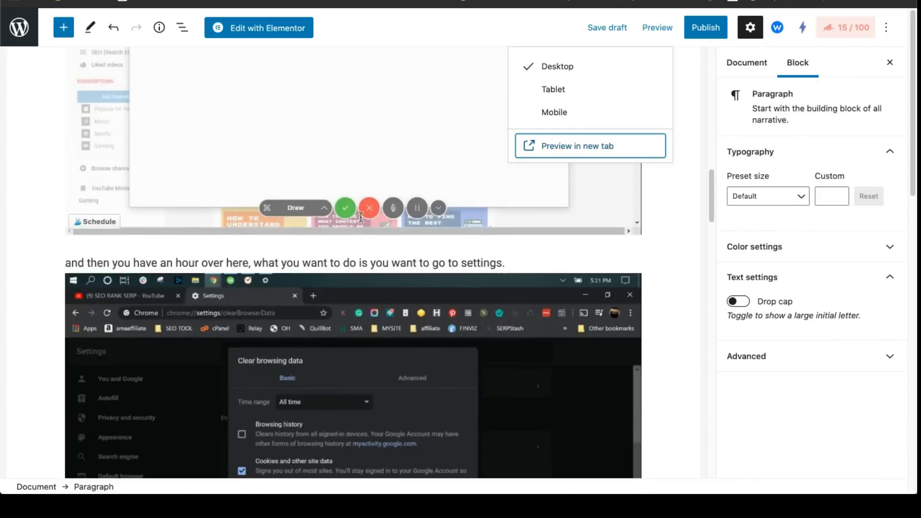
pyautogui.scroll(8, 360, 217)
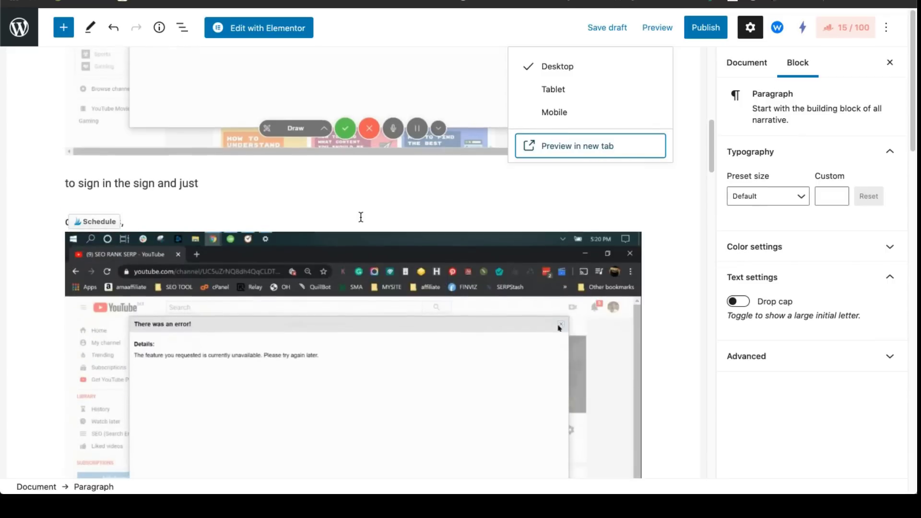
pyautogui.scroll(6, 361, 217)
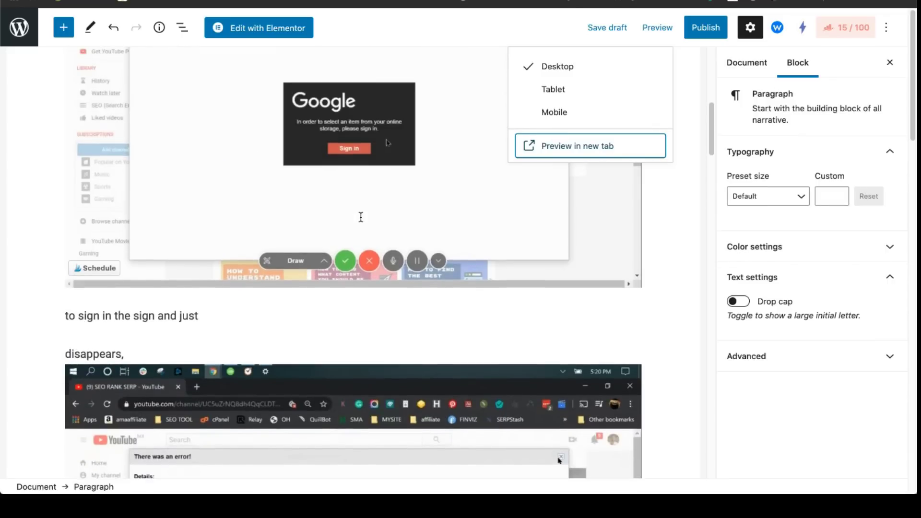
pyautogui.scroll(3, 361, 217)
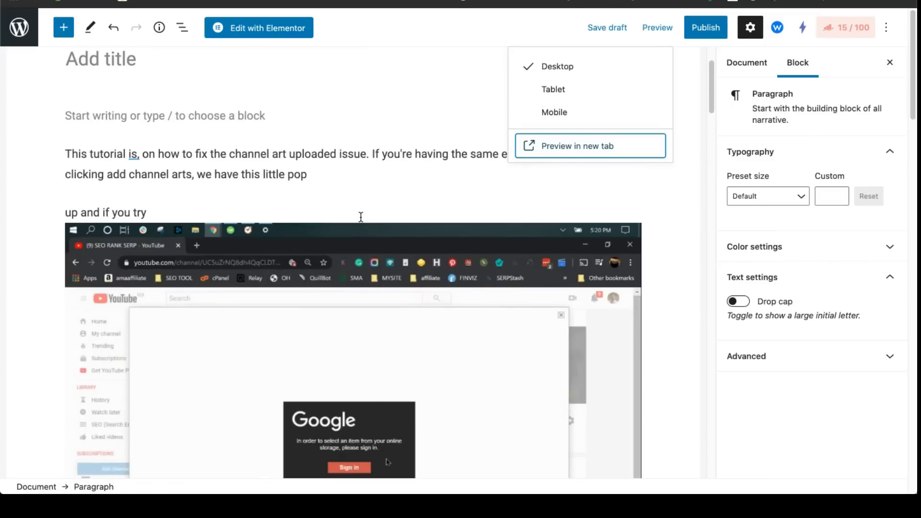
pyautogui.click(363, 176)
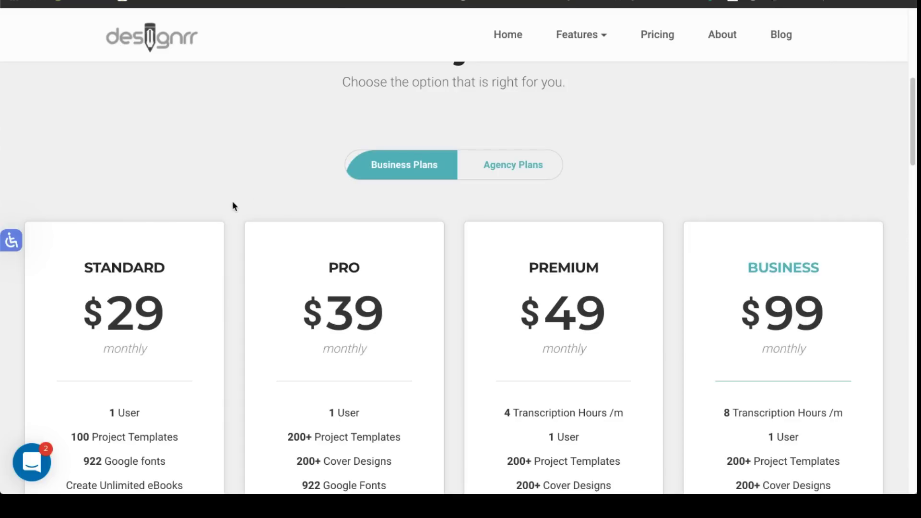
pyautogui.scroll(-2, 235, 206)
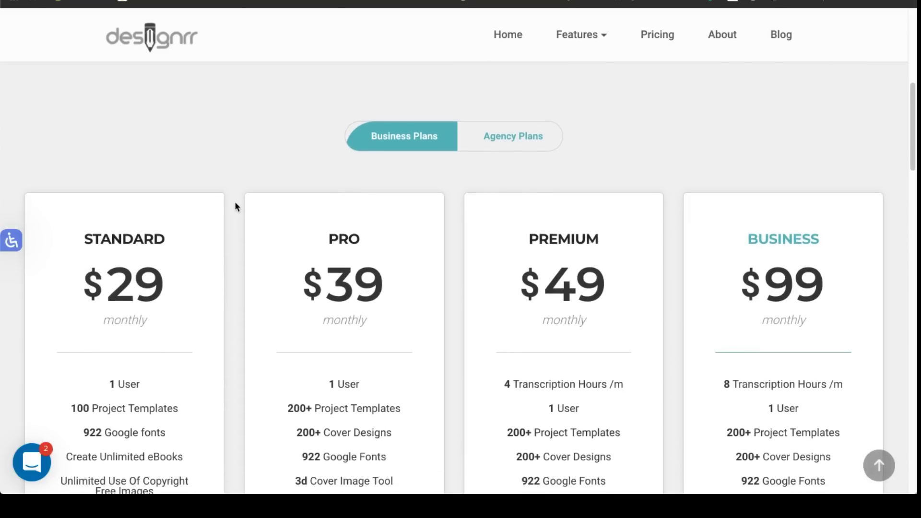
pyautogui.scroll(-5, 235, 206)
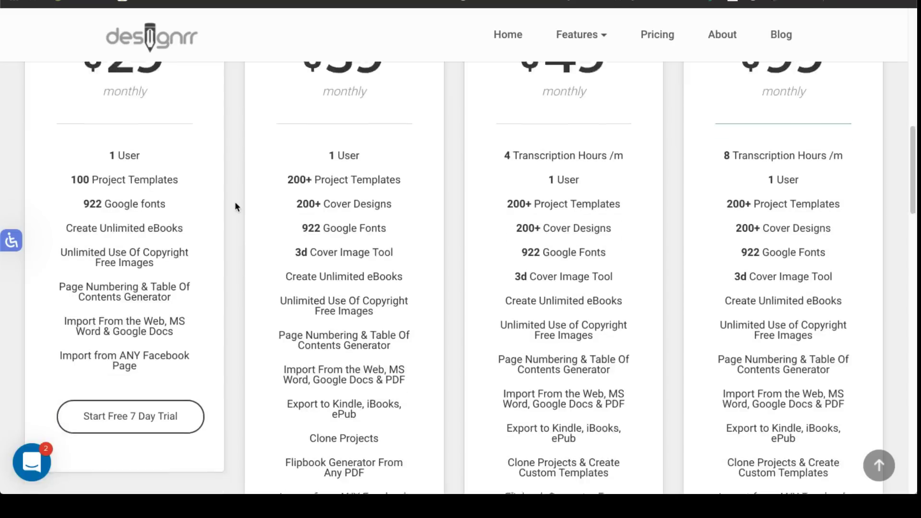
pyautogui.scroll(-1, 235, 207)
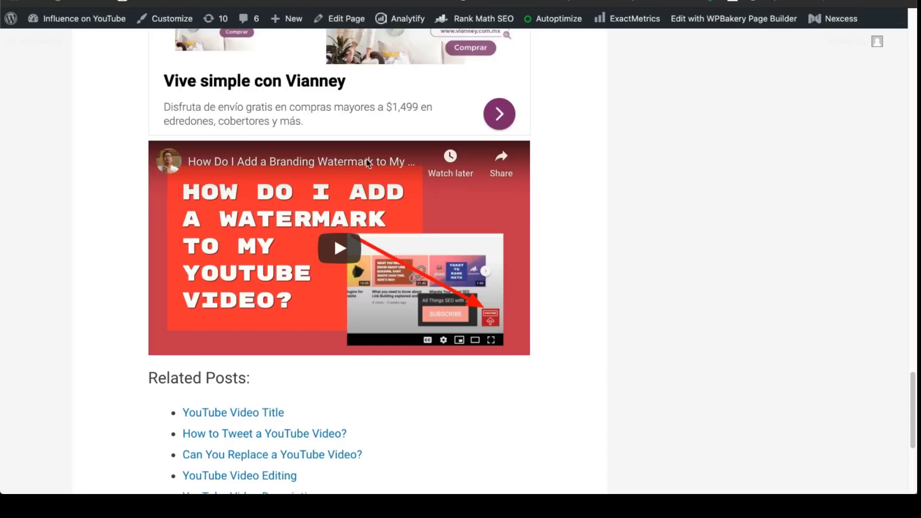
pyautogui.scroll(5, 352, 218)
pyautogui.scroll(15, 351, 218)
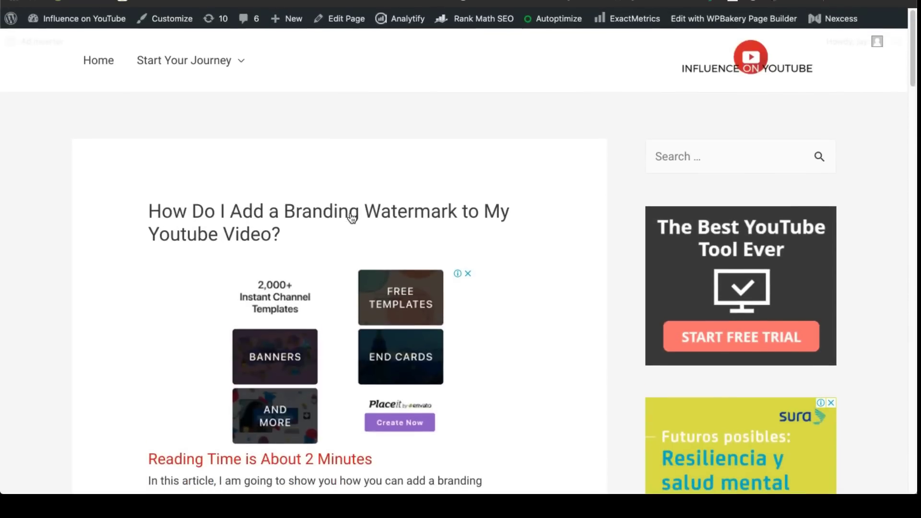
pyautogui.scroll(-4, 351, 219)
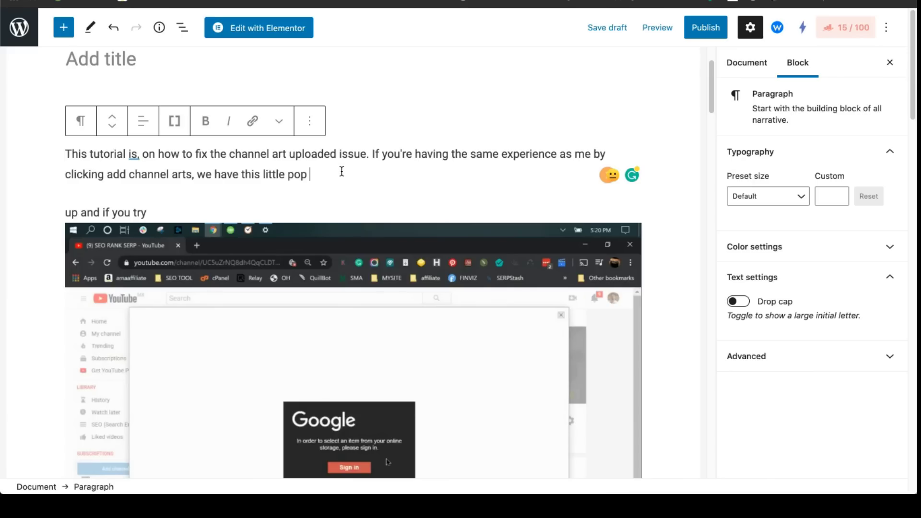
pyautogui.moveTo(340, 171); pyautogui.dragTo(167, 142)
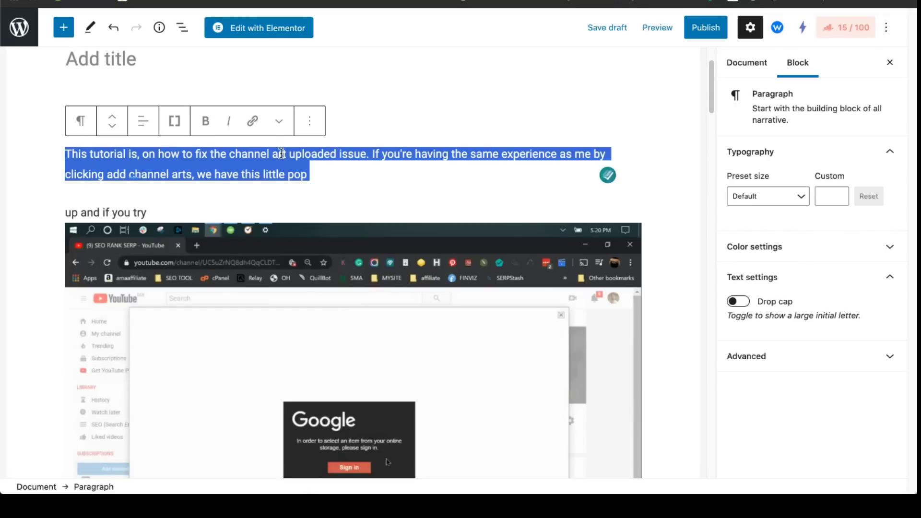
pyautogui.click(341, 184)
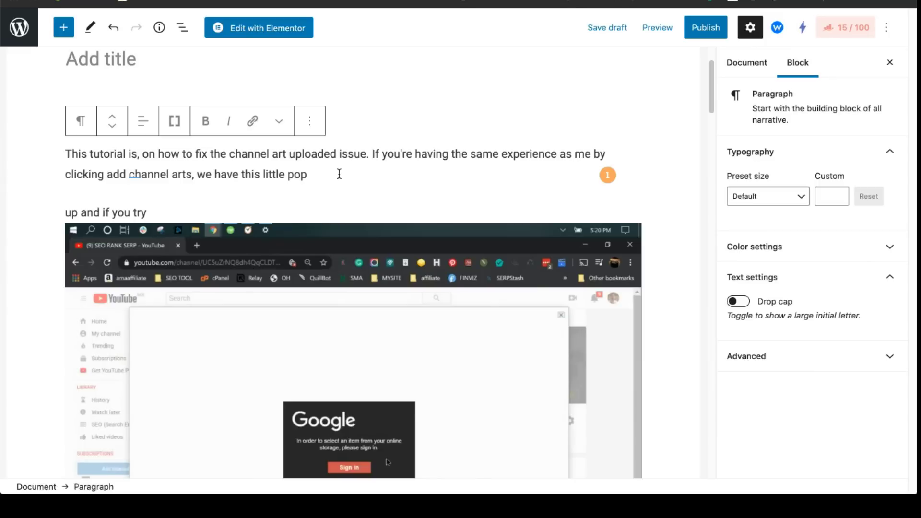
pyautogui.moveTo(339, 168); pyautogui.dragTo(341, 157)
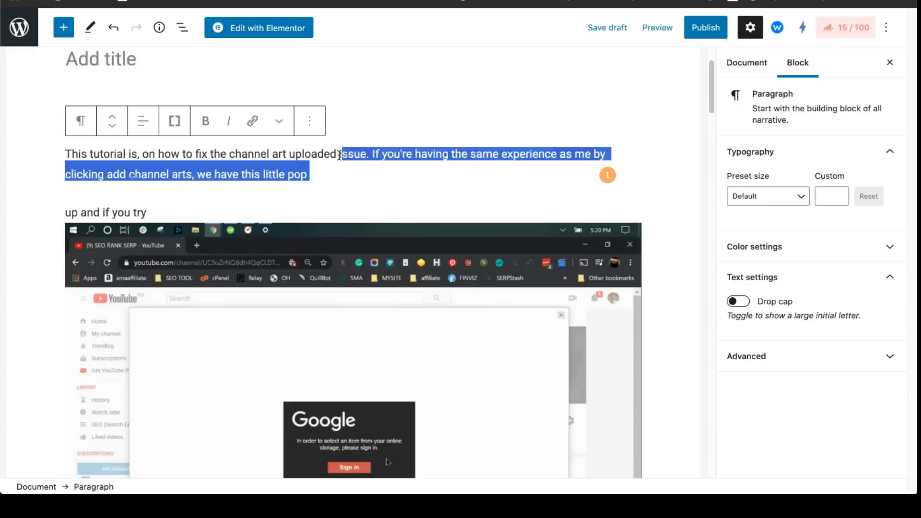
pyautogui.click(339, 154)
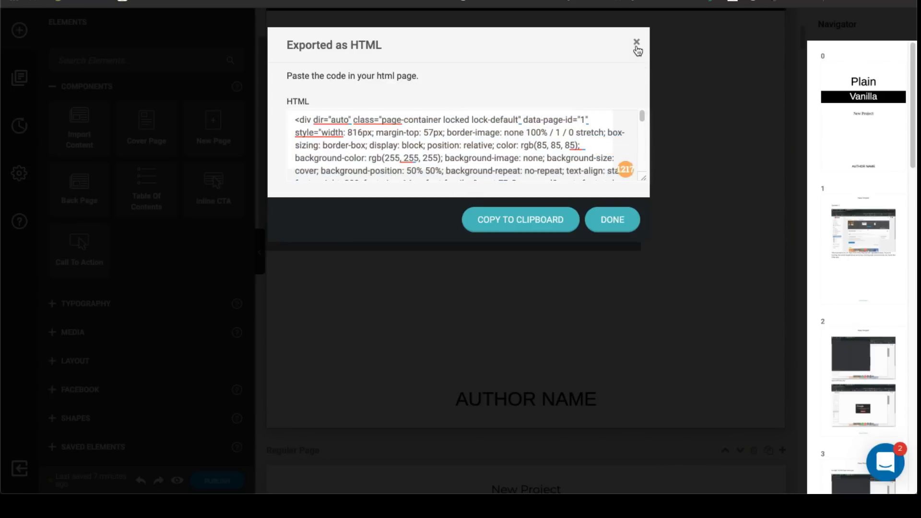
pyautogui.scroll(1, 494, 284)
pyautogui.scroll(-10, 494, 284)
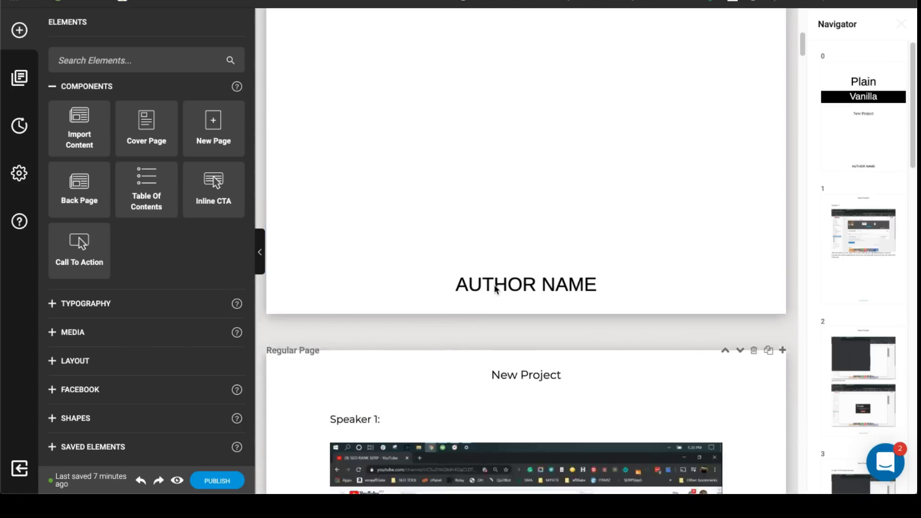
pyautogui.scroll(-2, 494, 284)
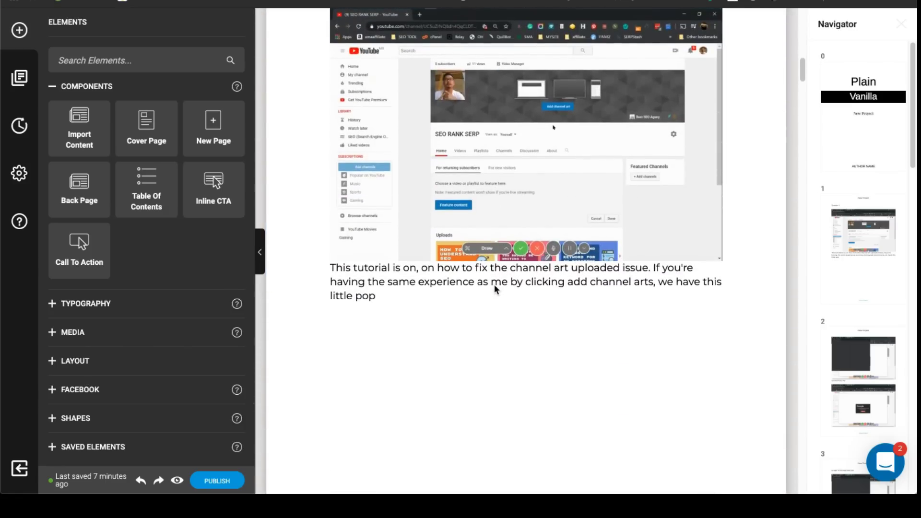
pyautogui.scroll(-1, 494, 284)
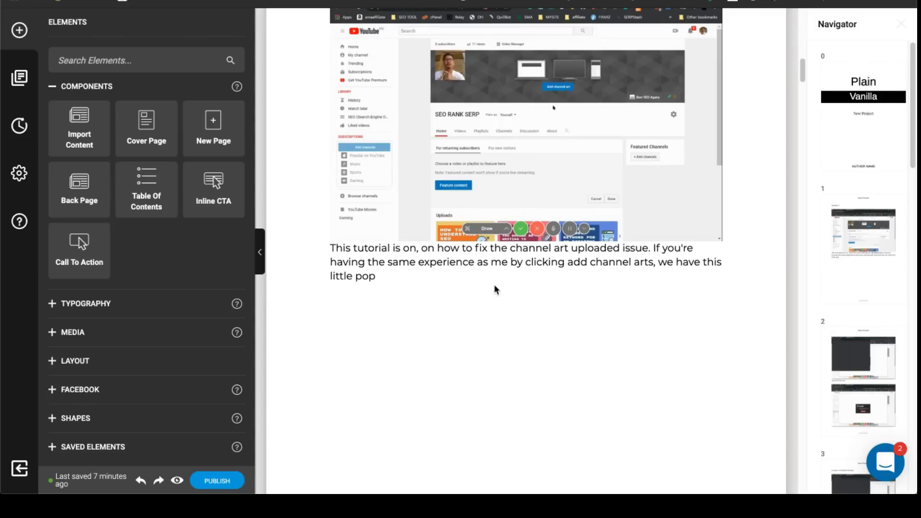
pyautogui.scroll(-1, 494, 289)
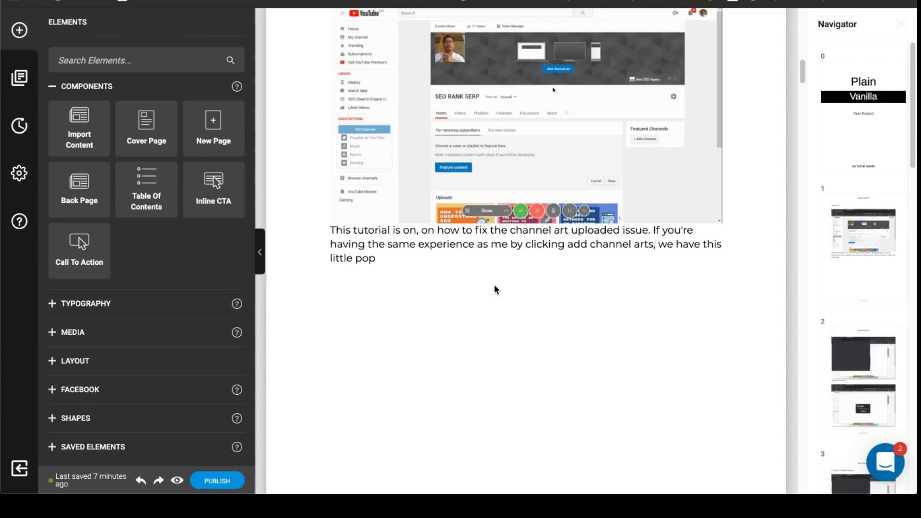
pyautogui.click(407, 235)
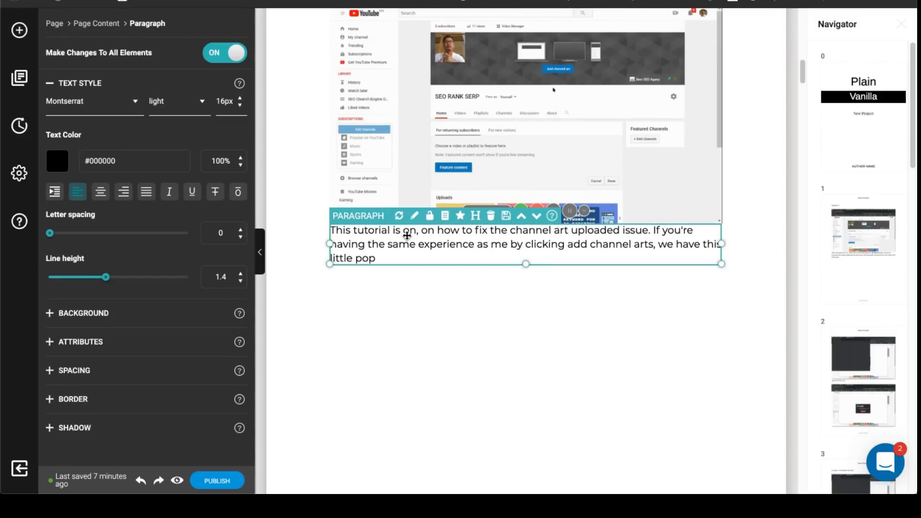